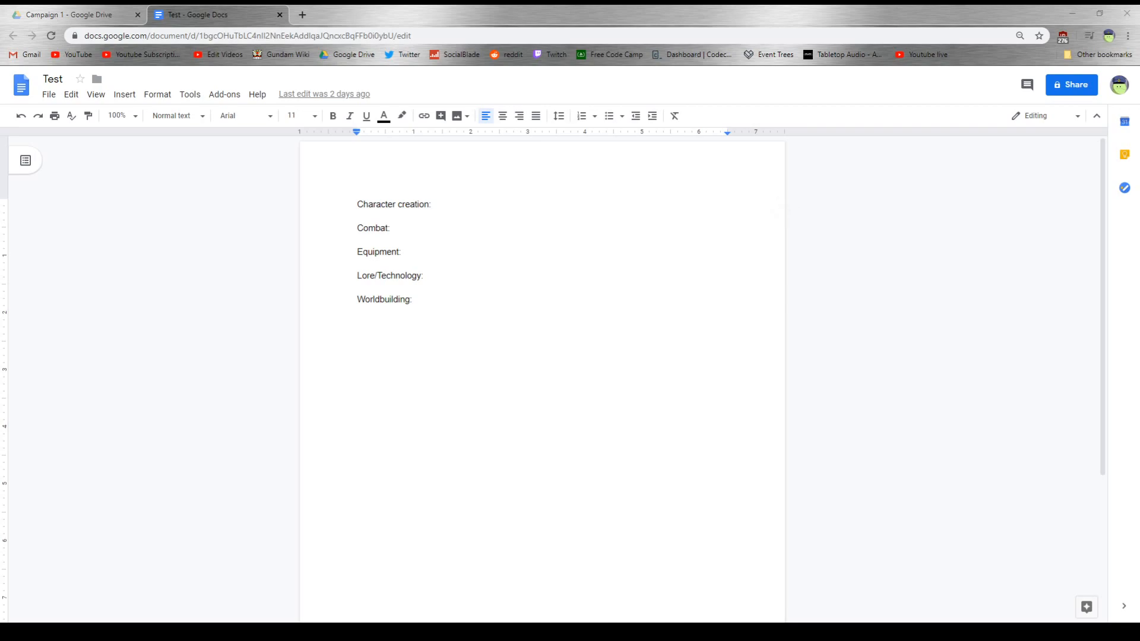
- Add a bullet reading "Av?" under the "Character creation:" heading, with blank space before "Combat:"
double_click(486, 207)
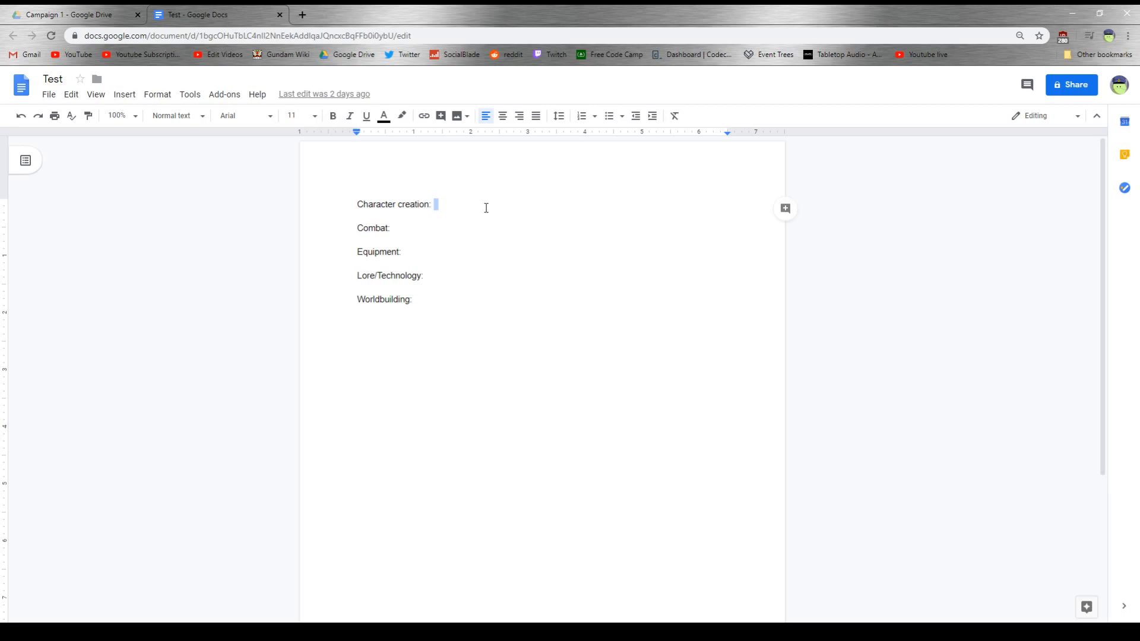
key("Return")
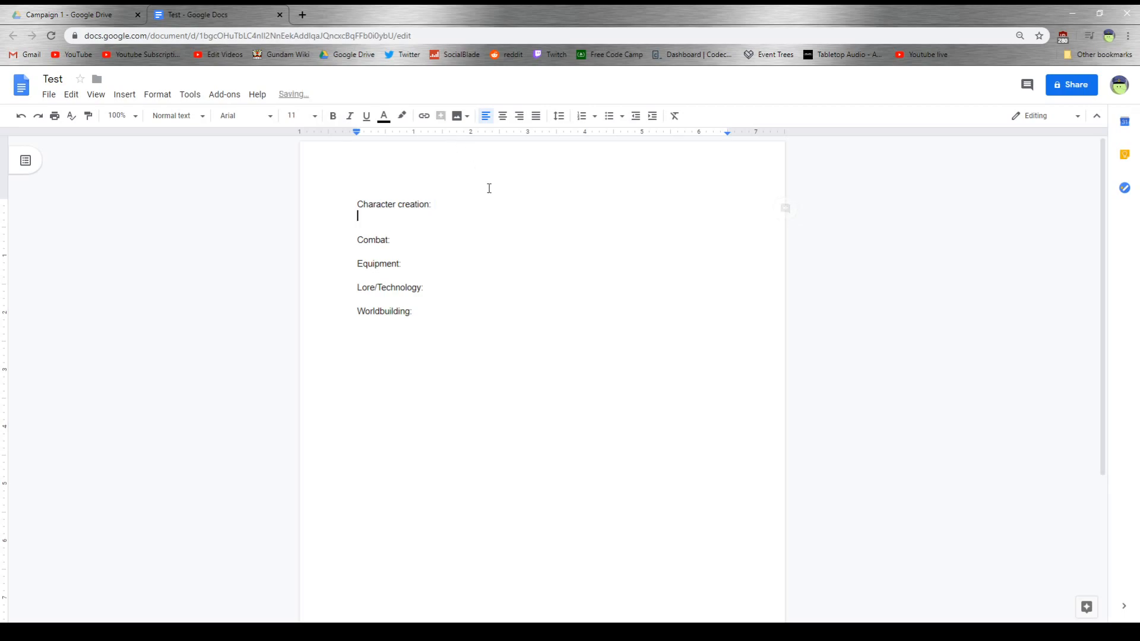
key("Return")
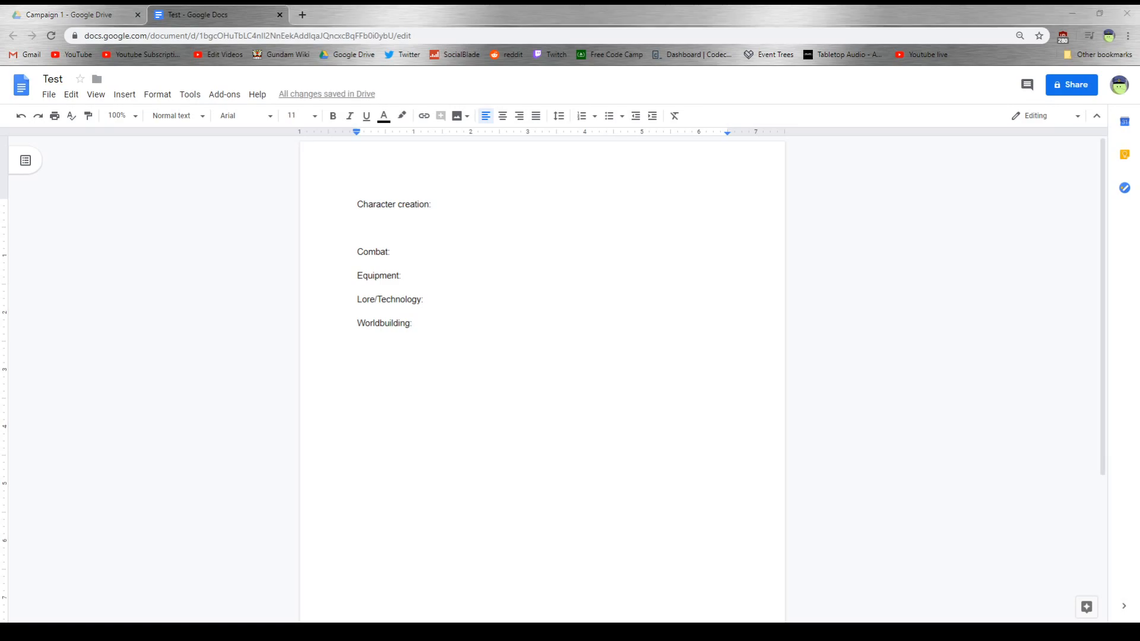
double_click(394, 218)
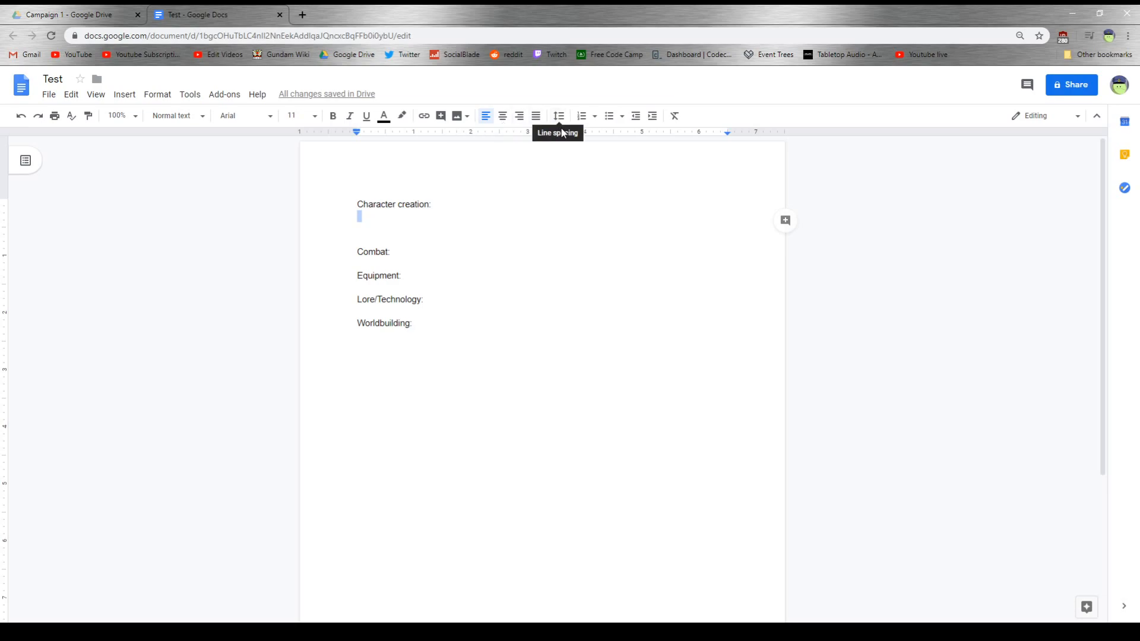
left_click(609, 116)
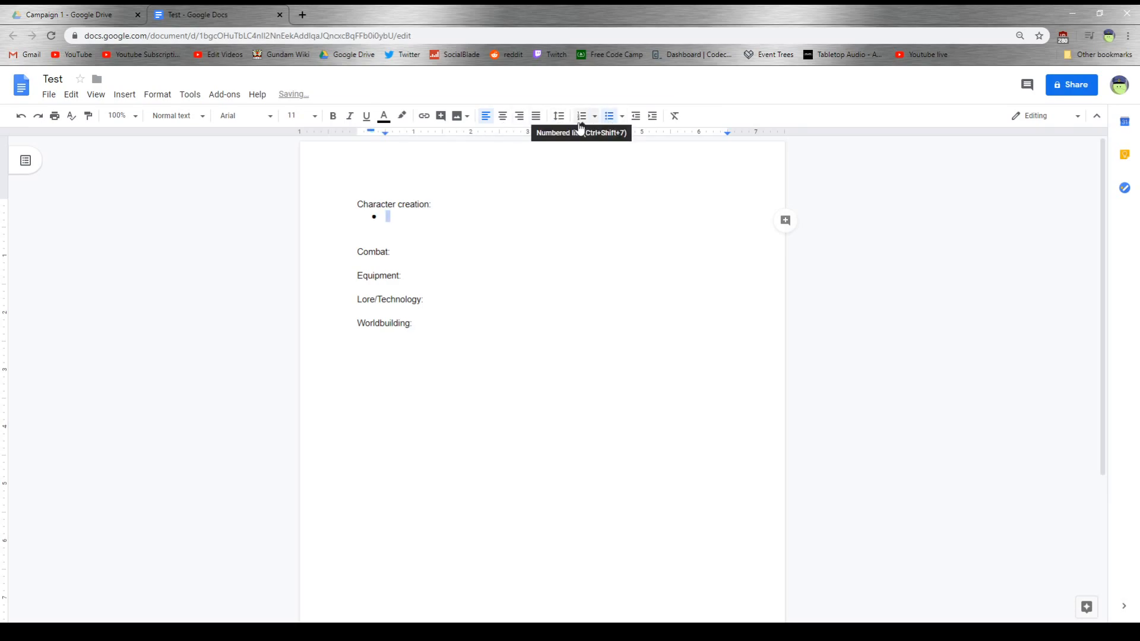
type("Av?")
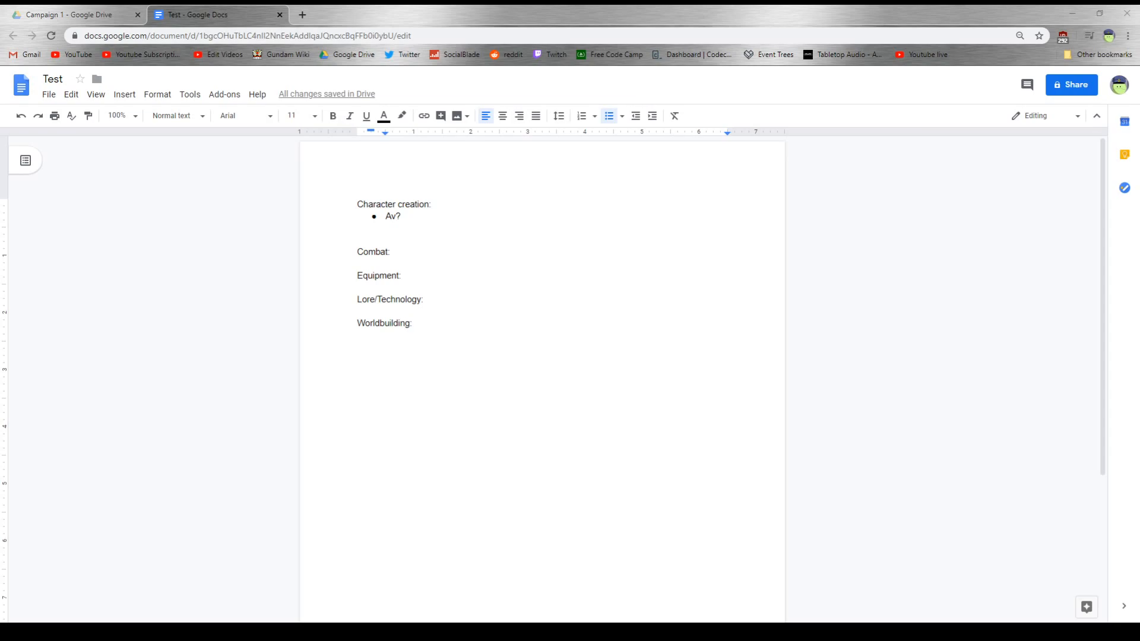
- Add an indented sub-bullet reading "Other augmentations" beneath the "Av?" bullet
left_click(427, 219)
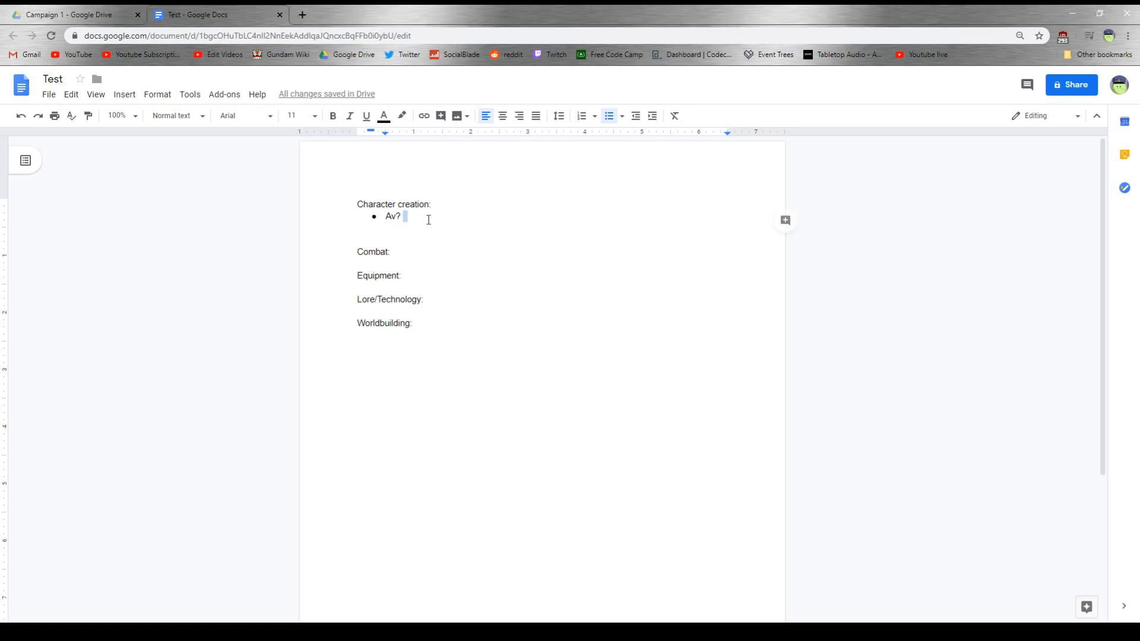
key("Return")
key("Tab")
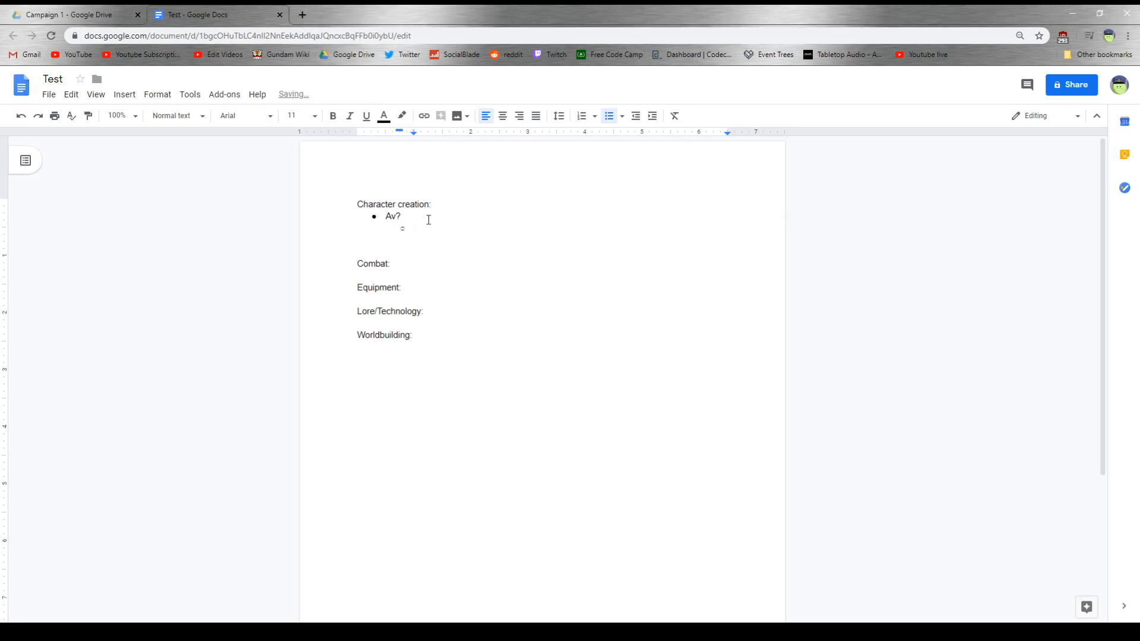
type("Other augmentations")
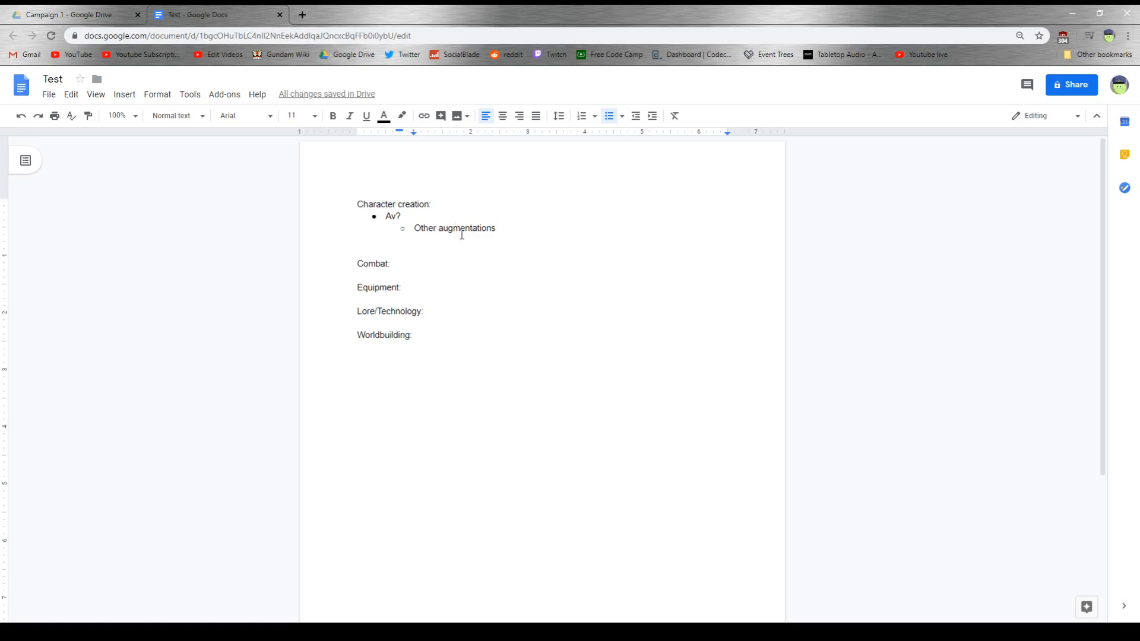
- Add a bullet reading "Hidden tech?" under the "Lore/Technology:" heading
left_click(453, 320)
key("Return")
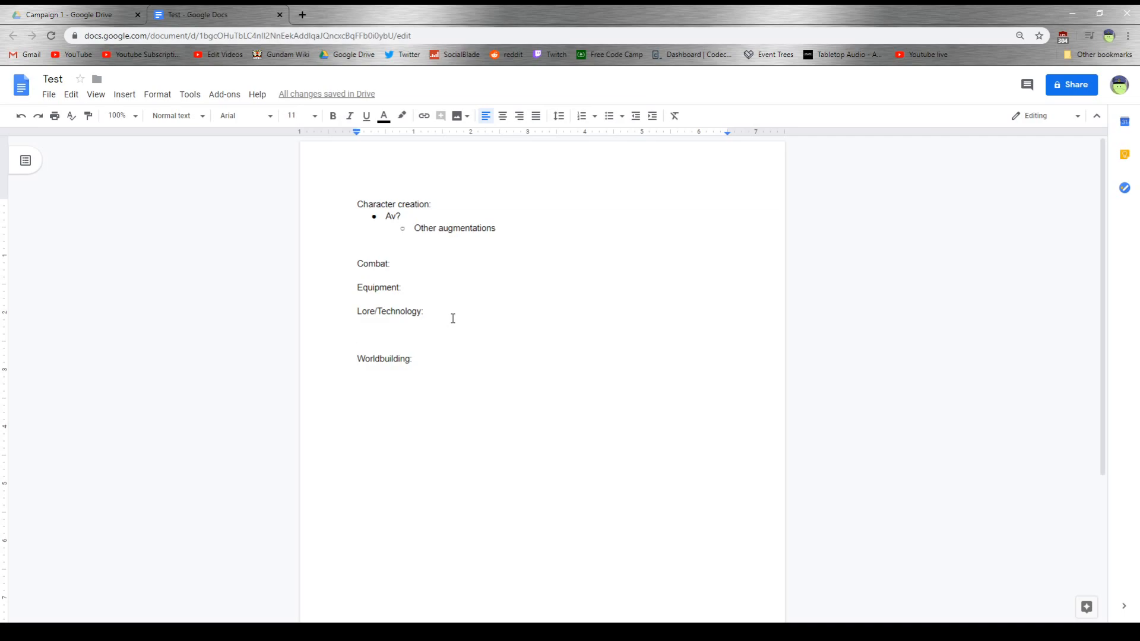
left_click(612, 123)
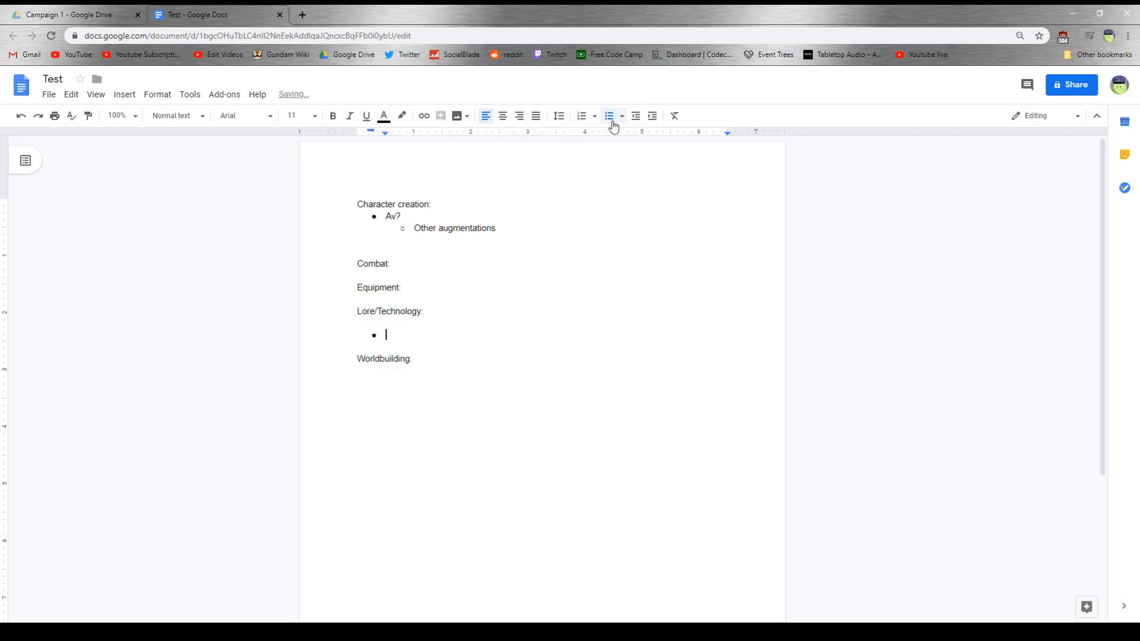
type("Blac")
key("BackSpace")
key("BackSpace")
key("BackSpace")
key("BackSpace")
type("Hidden tech?")
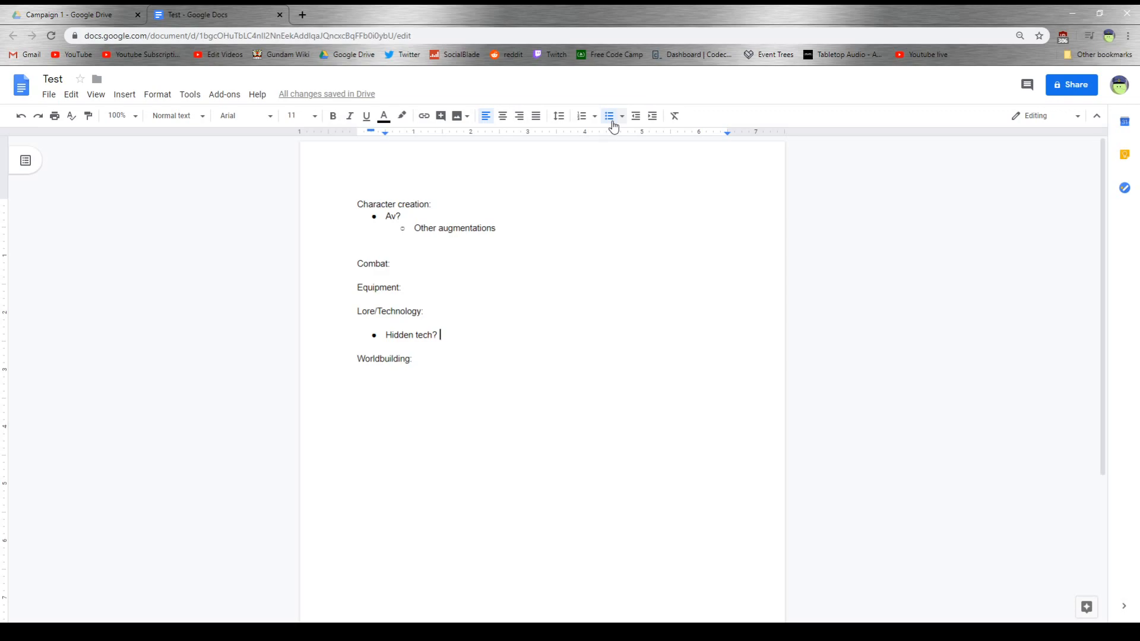
- Add an indented sub-bullet reading "Full AI integration" beneath "Hidden tech?"
key("Return")
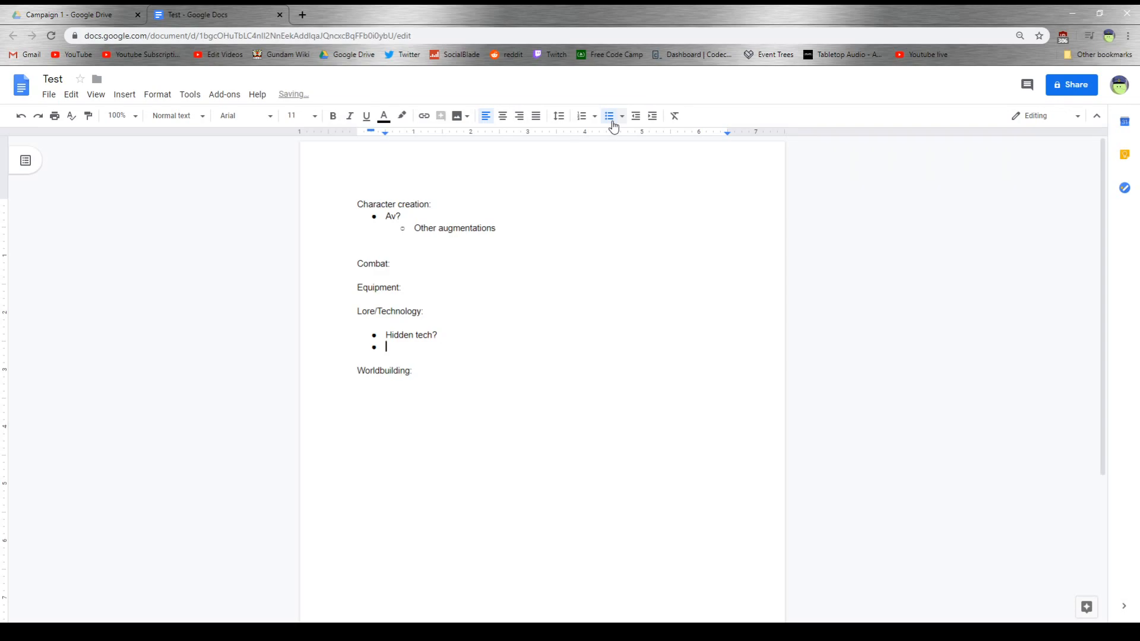
key("Tab")
type("Full AI integration")
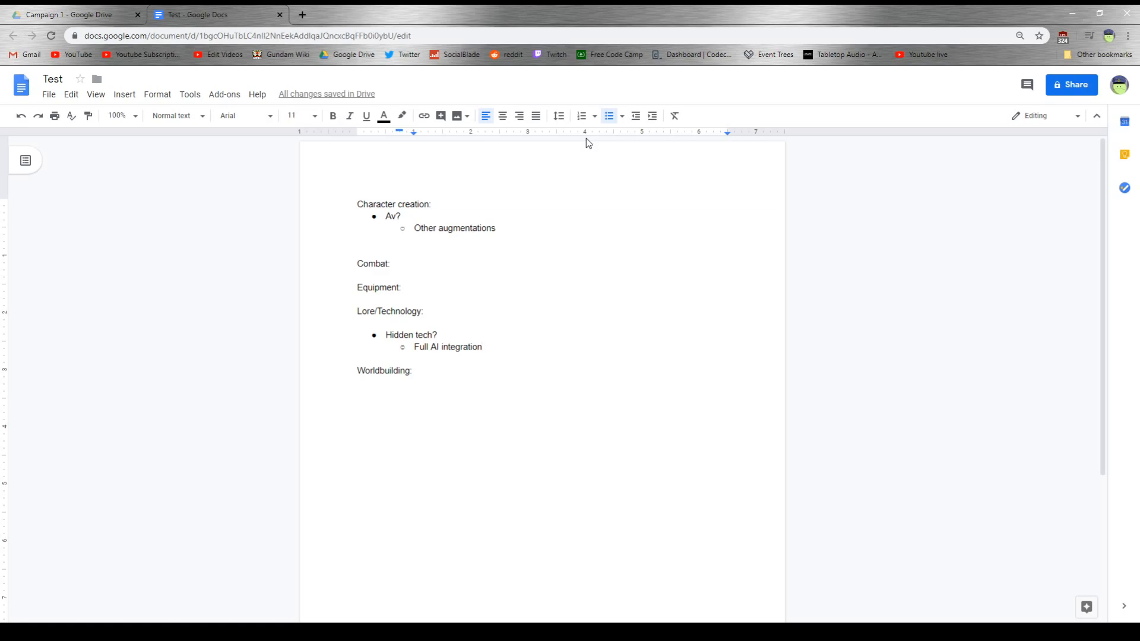
- Insert the bullets "Stats" and "Classes" above "Av?" under "Character creation:", leaving a blank line after the heading
key("Up")
key("Up")
key("Up")
key("Up")
key("Up")
key("Up")
key("Up")
key("Up")
key("Up")
key("Up")
key("Up")
key("Return")
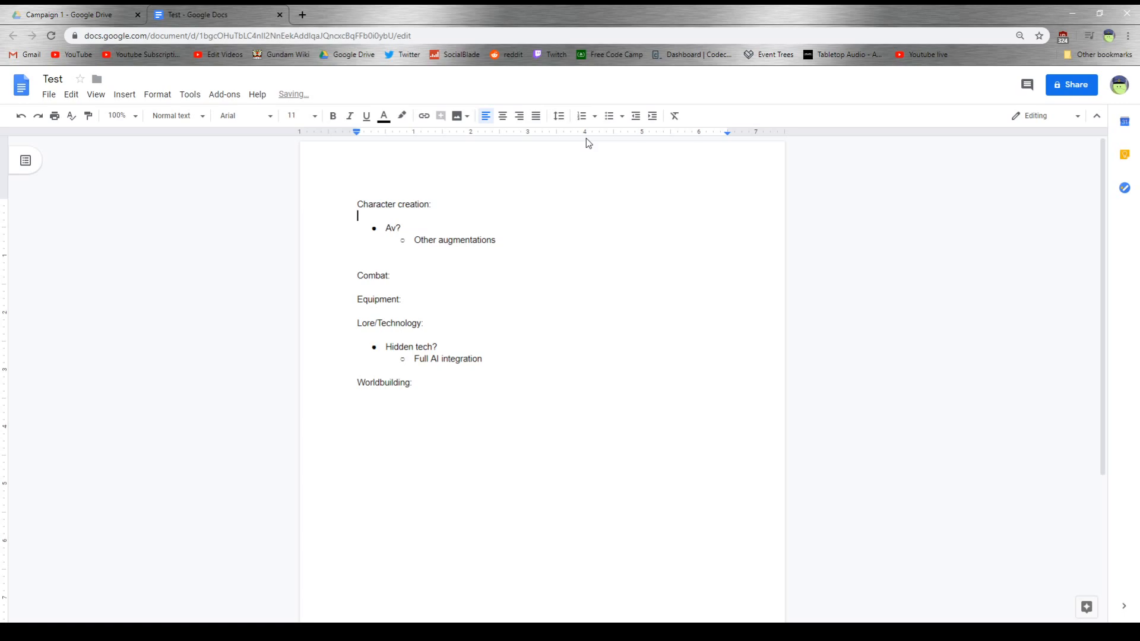
key("Return")
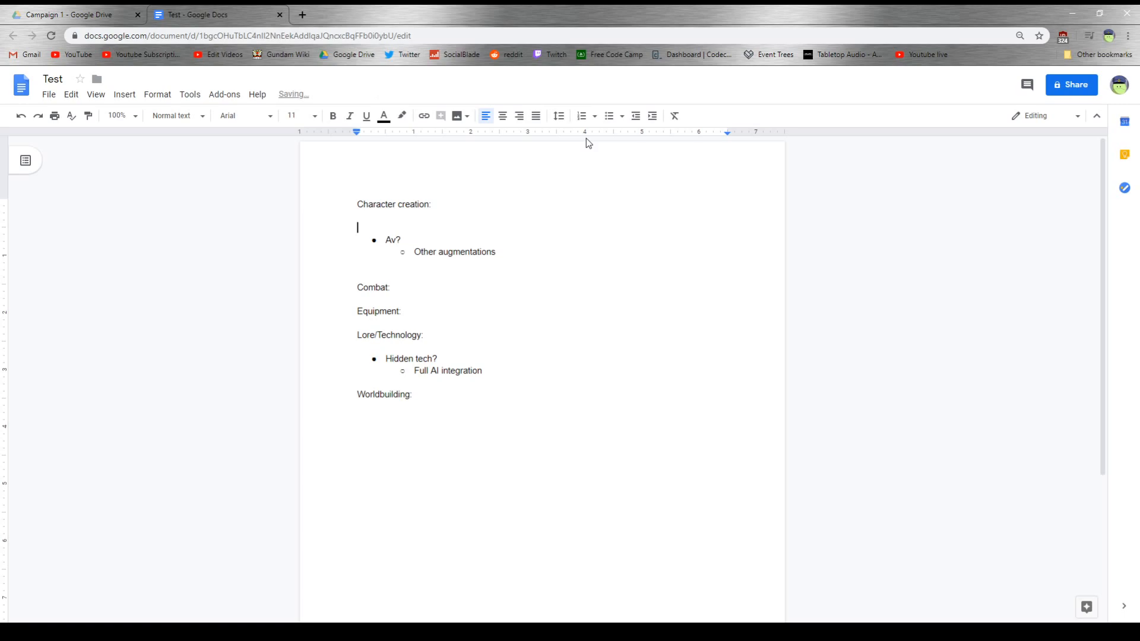
left_click(613, 118)
type("Stats")
key("Return")
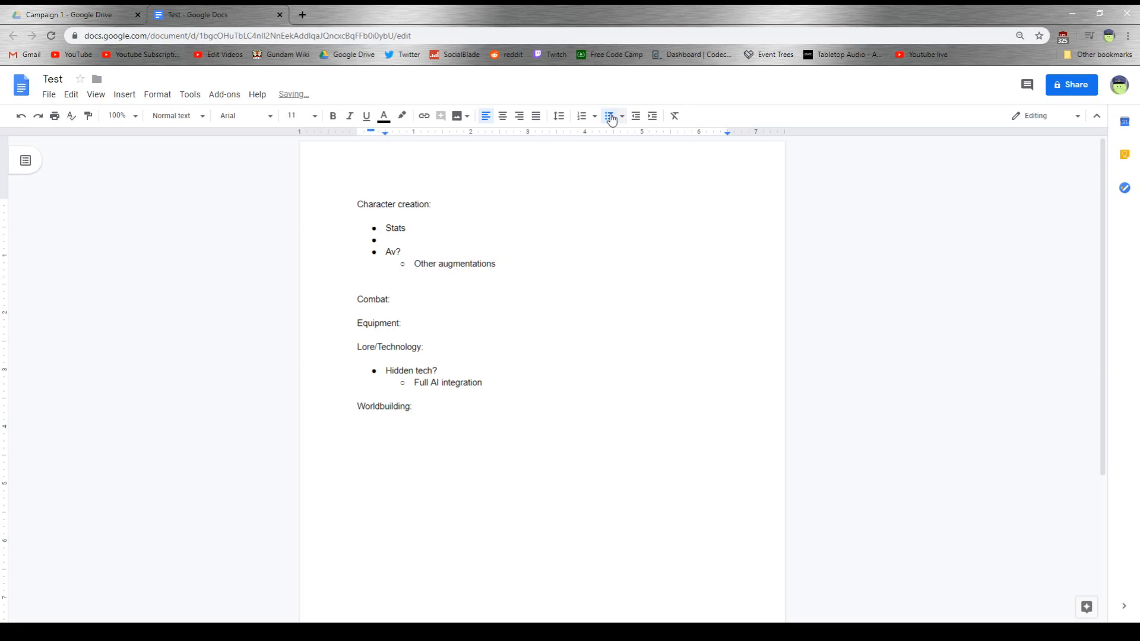
type("Classes")
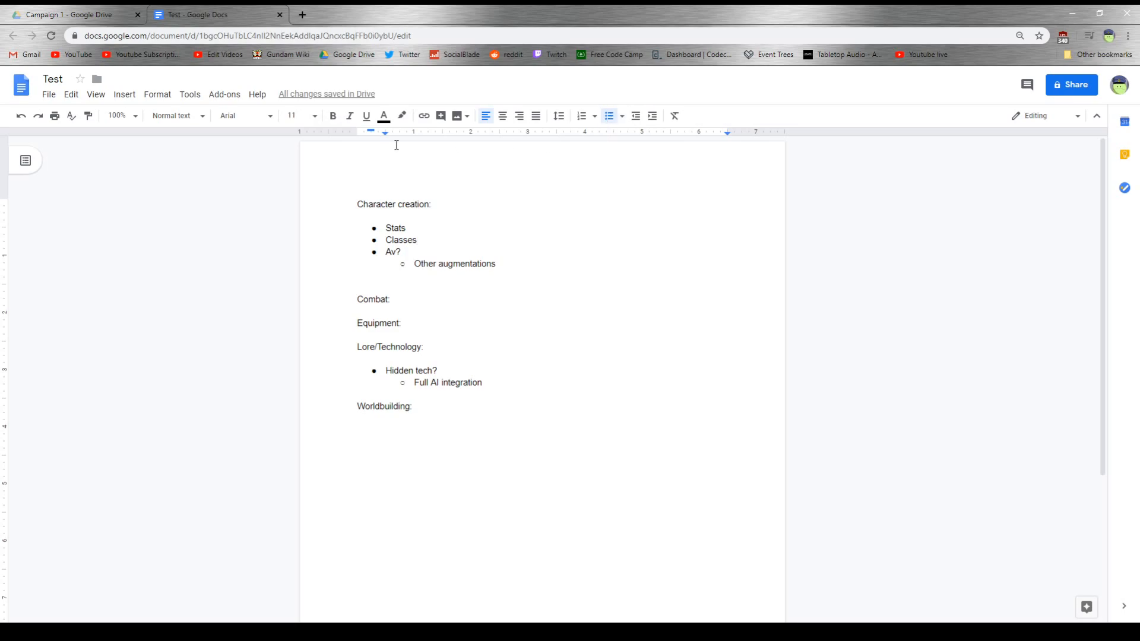
- Add a bulleted list under "Worldbuilding:" with the items Mars, Venus, Nomad and Moon
left_click(423, 405)
key("Return")
key("Tab")
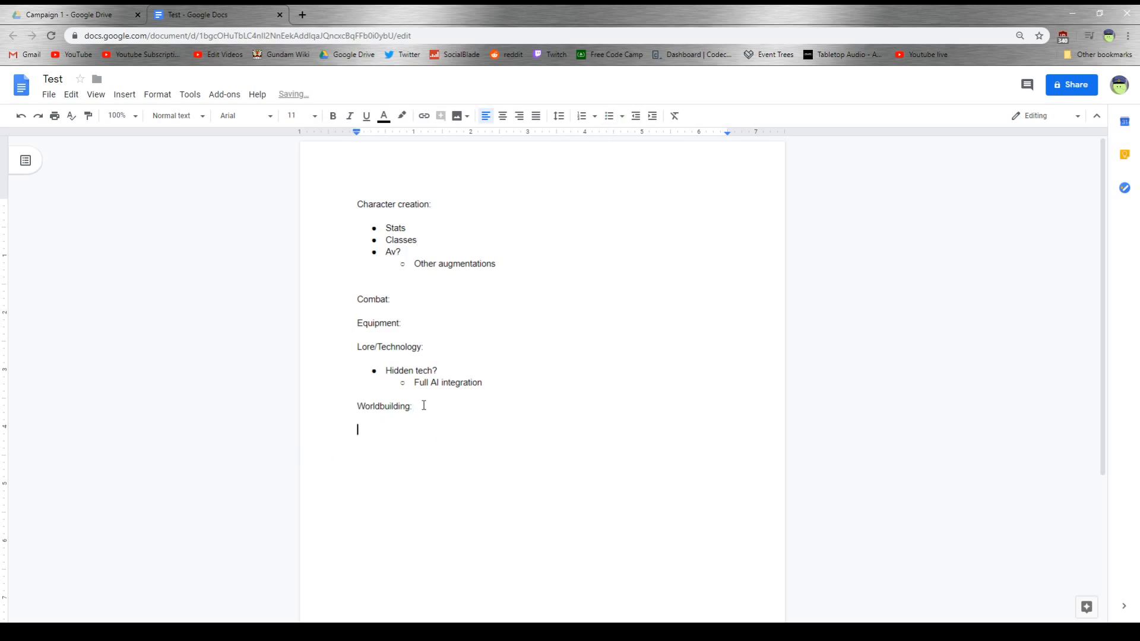
left_click(610, 124)
type("Mars")
key("Return")
type("Venus")
key("Return")
type("Nomad")
key("Return")
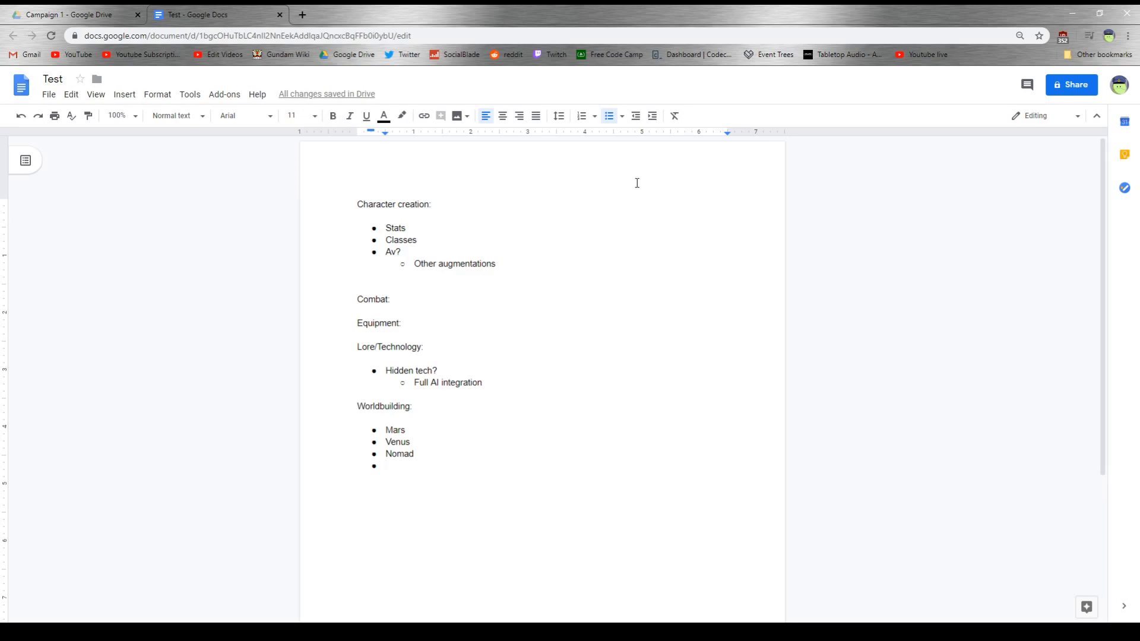
type("Moon")
- Add a sub-bullet beneath "Classes" reading "Origins: Spaceborn Martian born Venusian, Gjallarhorn, Colonies,"
left_click(439, 238)
key("Return")
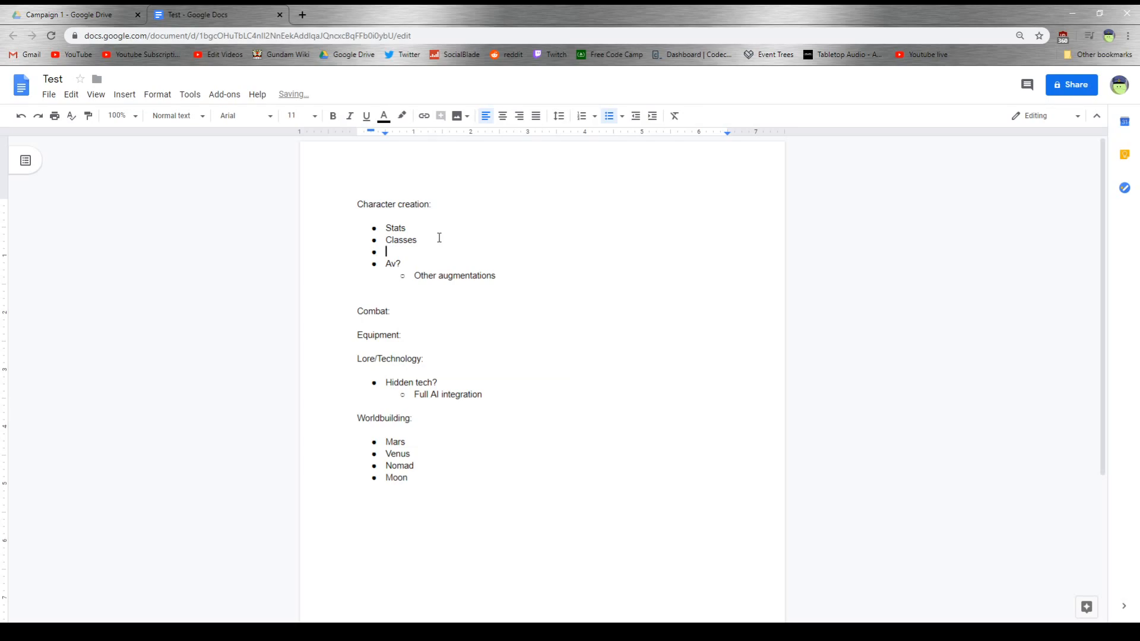
key("Tab")
type("Origins:")
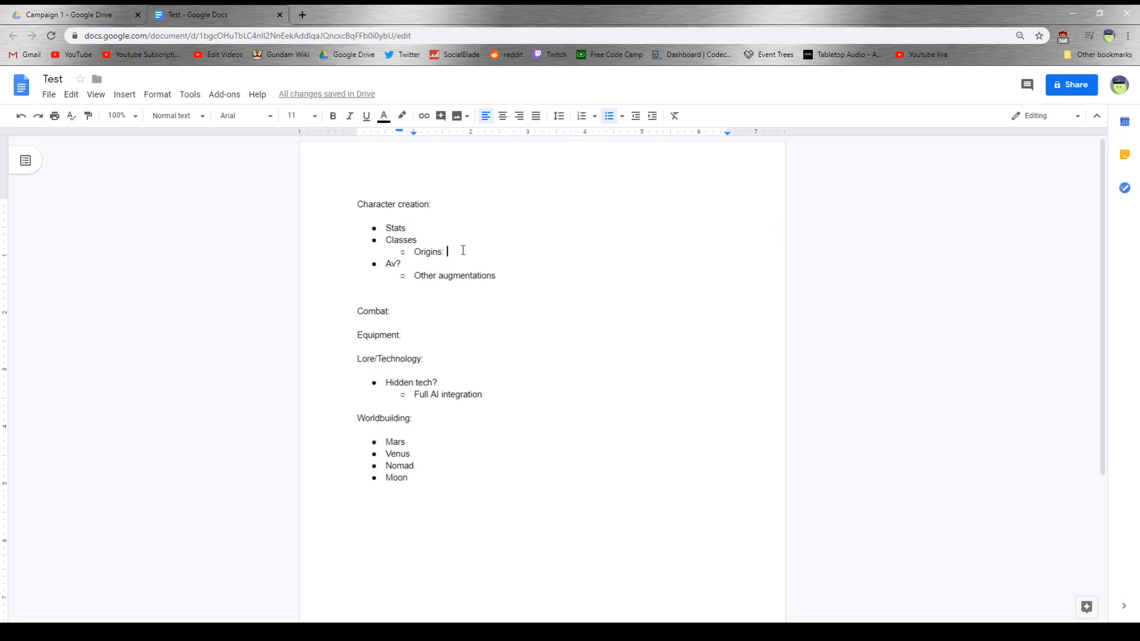
type("Spa")
type("ceborn Mar")
type("tian")
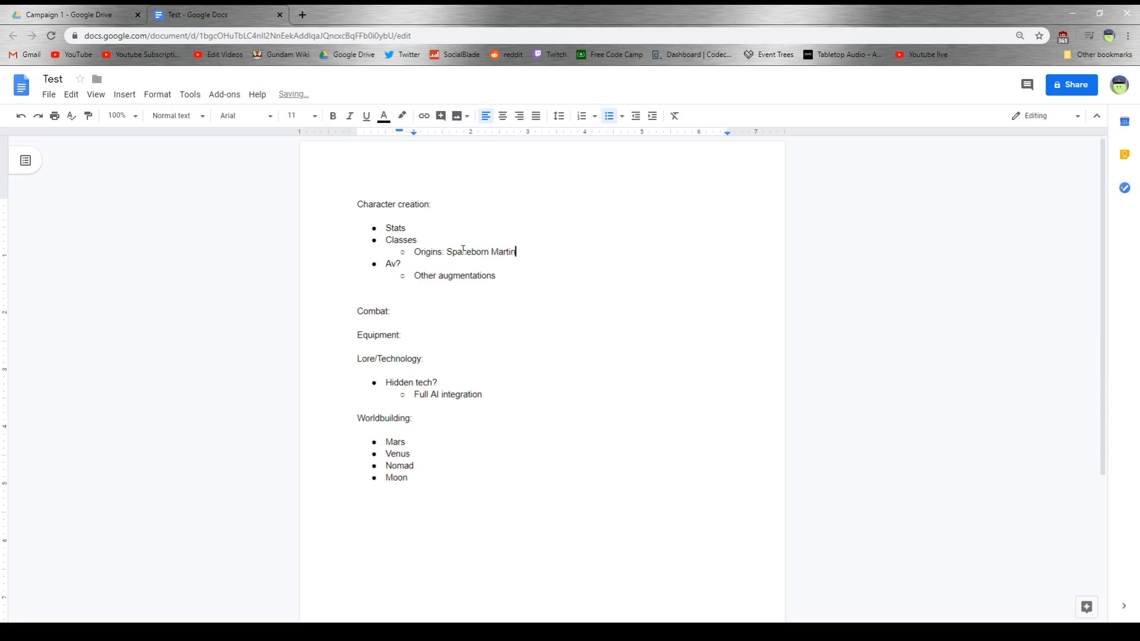
type(" born Venusian, Gjallarhorn,")
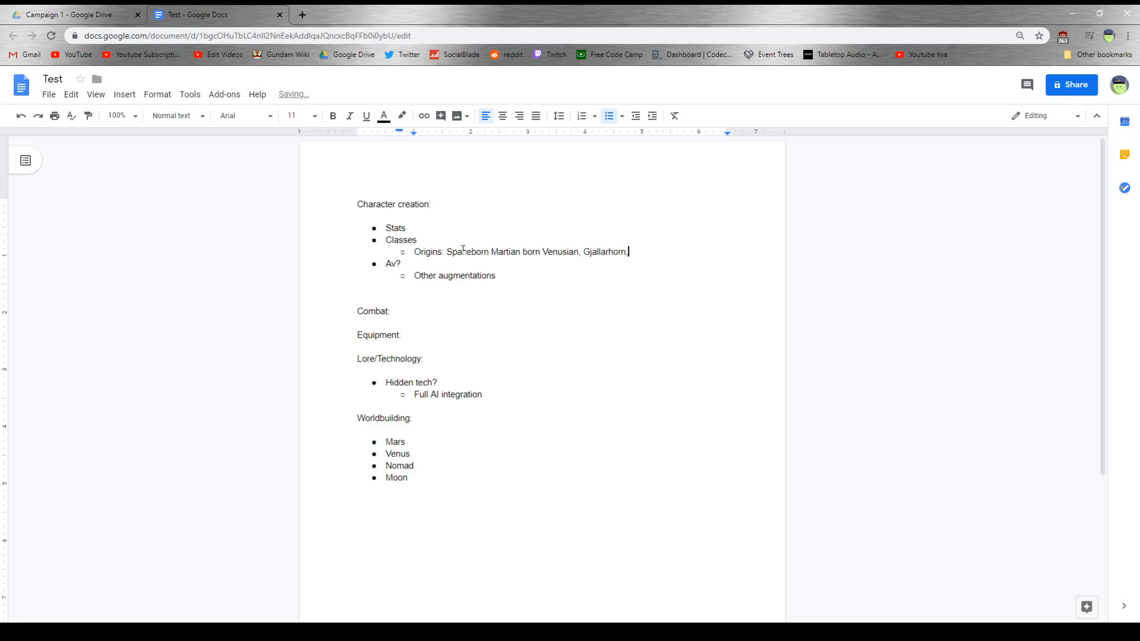
type(" Colonies")
key("BackSpace")
type(",")
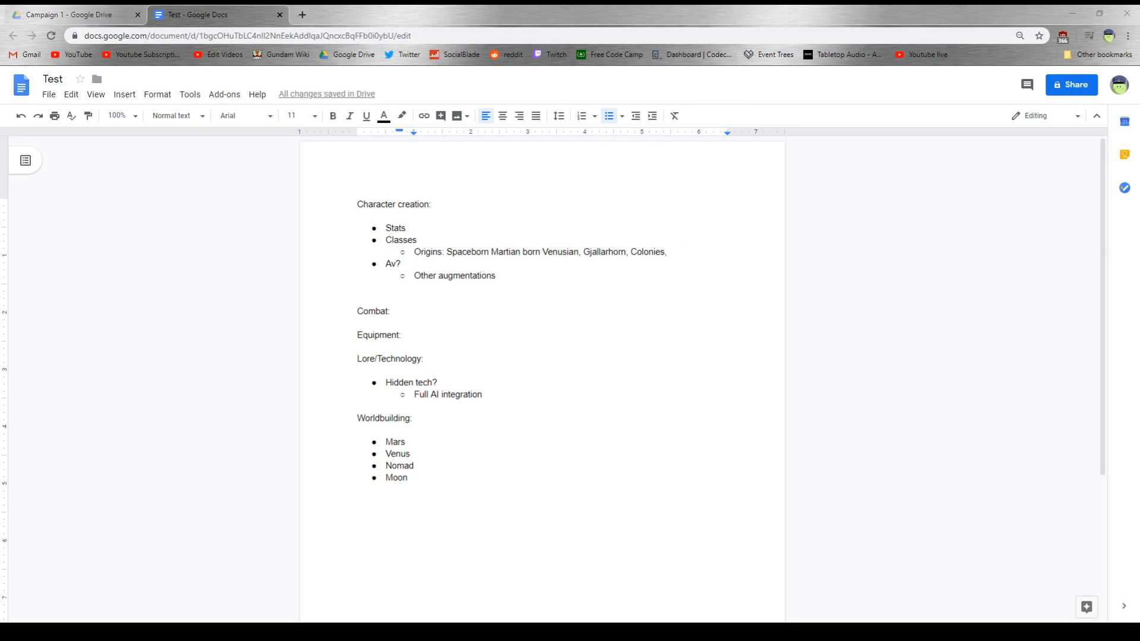
- Correct the punctuation in the Origins line so it starts "Spaceborn, Martian-born, Venusian"
left_click(488, 252)
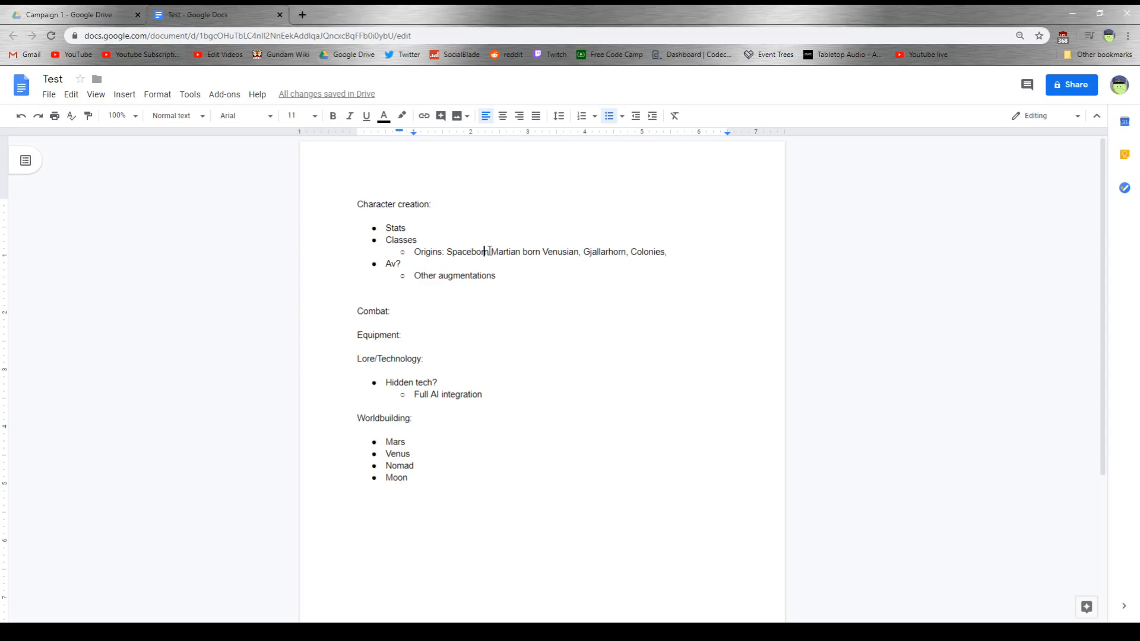
type(",")
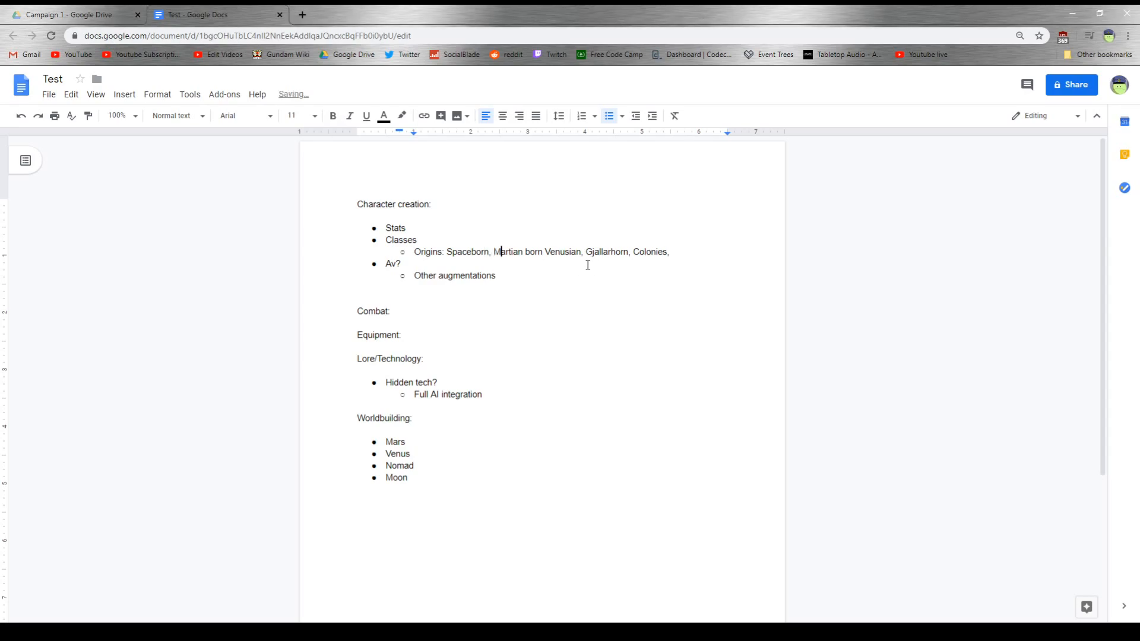
key("Right")
key("Right")
key("Right")
key("Right")
key("Right")
key("Right")
key("Right")
key("Right")
key("BackSpace")
type("-")
key("Right")
key("Right")
key("Right")
key("Right")
type(",")
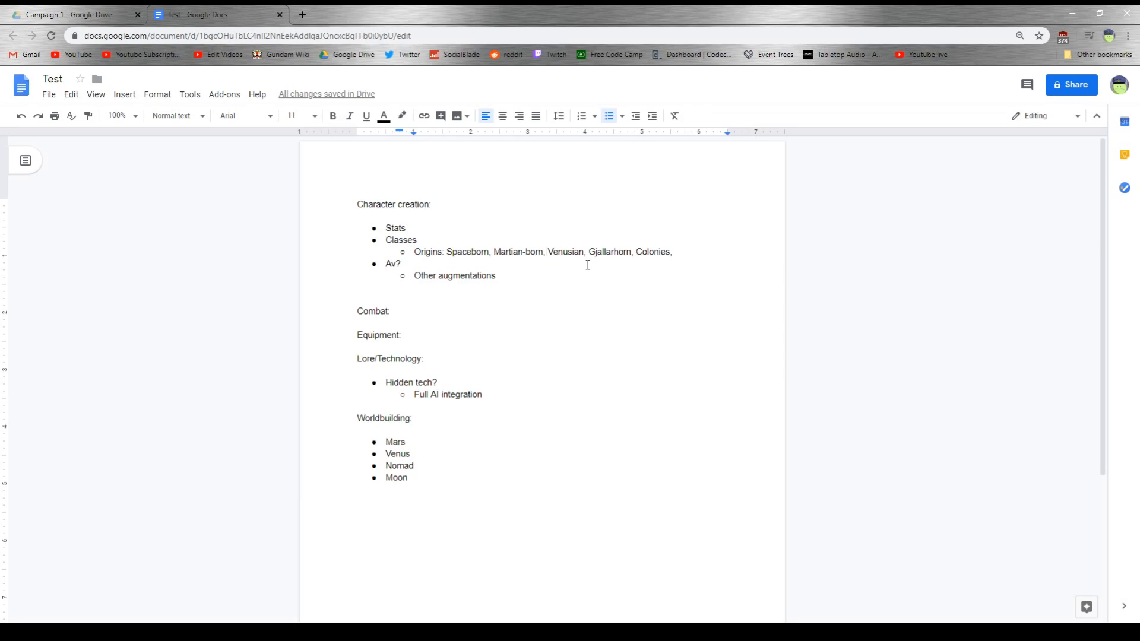
- Append "Teiwaz/Not Teiwaz, Earthborn," to the end of the Origins line
left_click(678, 248)
type("Teiwaz/")
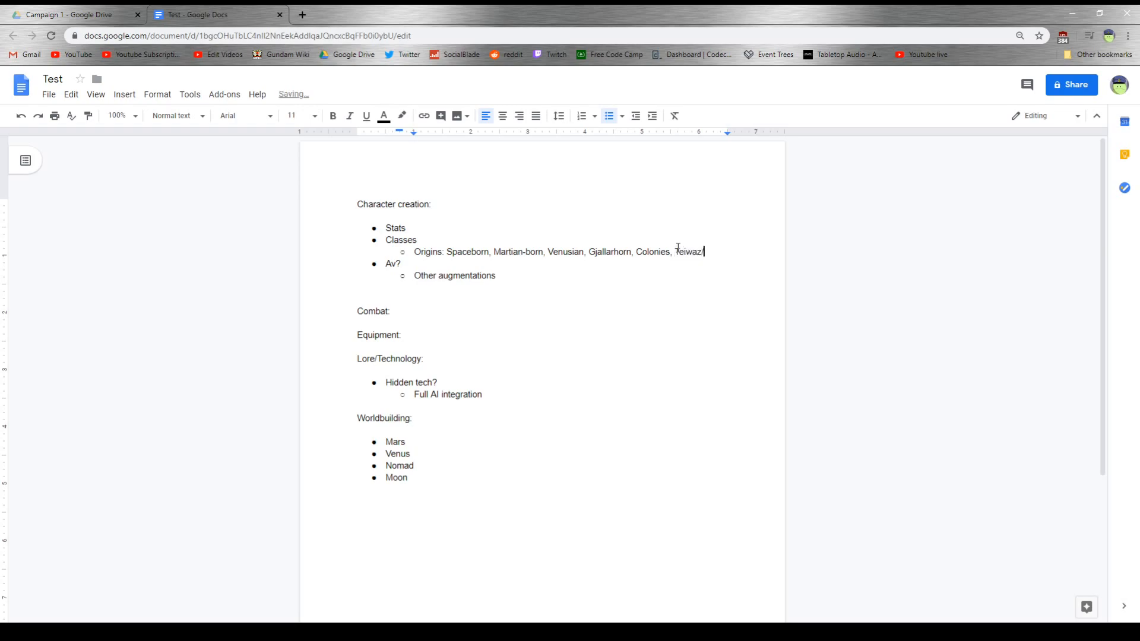
type("Not Teiwaz")
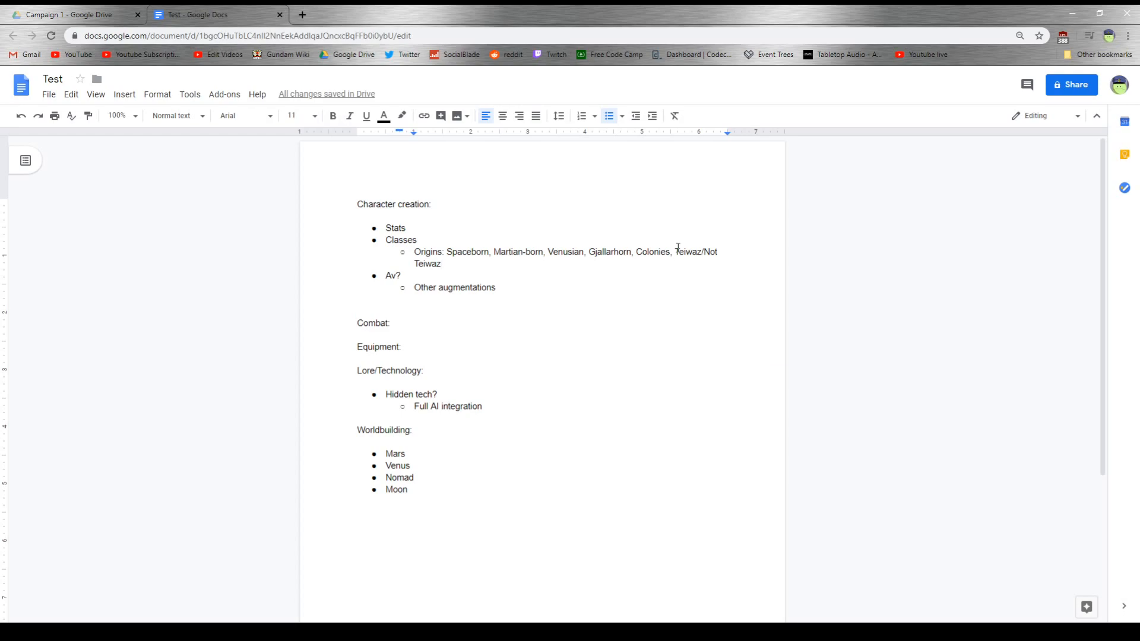
type(", Earthborn")
type(",")
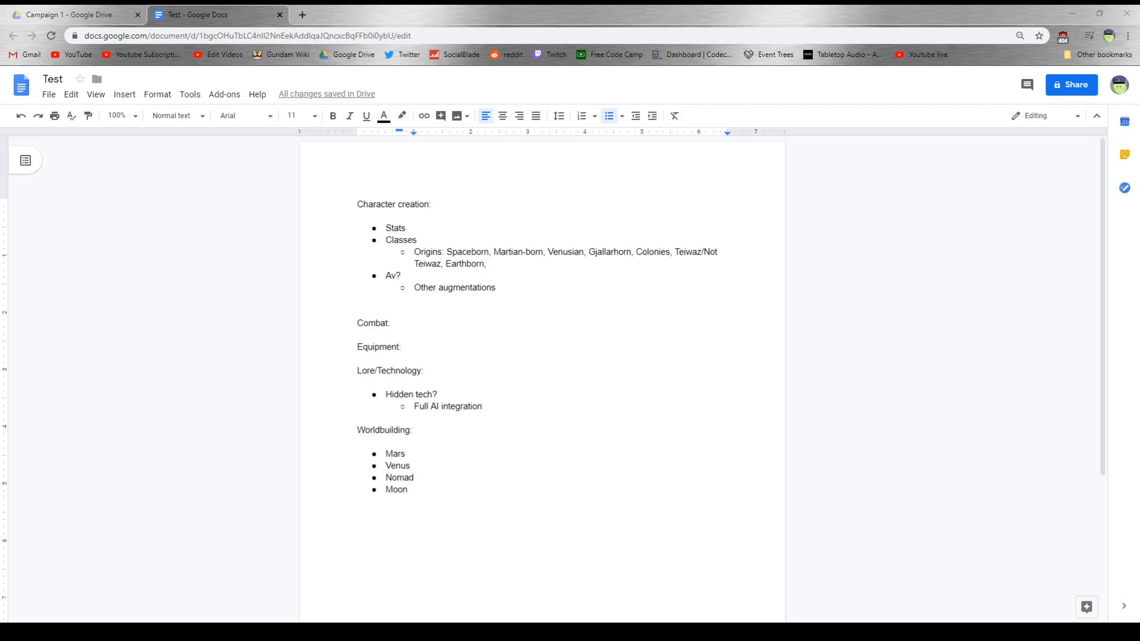
- Add a second sub-bullet reading "Mobile Armours" beneath "Full AI integration" in the hidden tech list
double_click(490, 403)
key("Return")
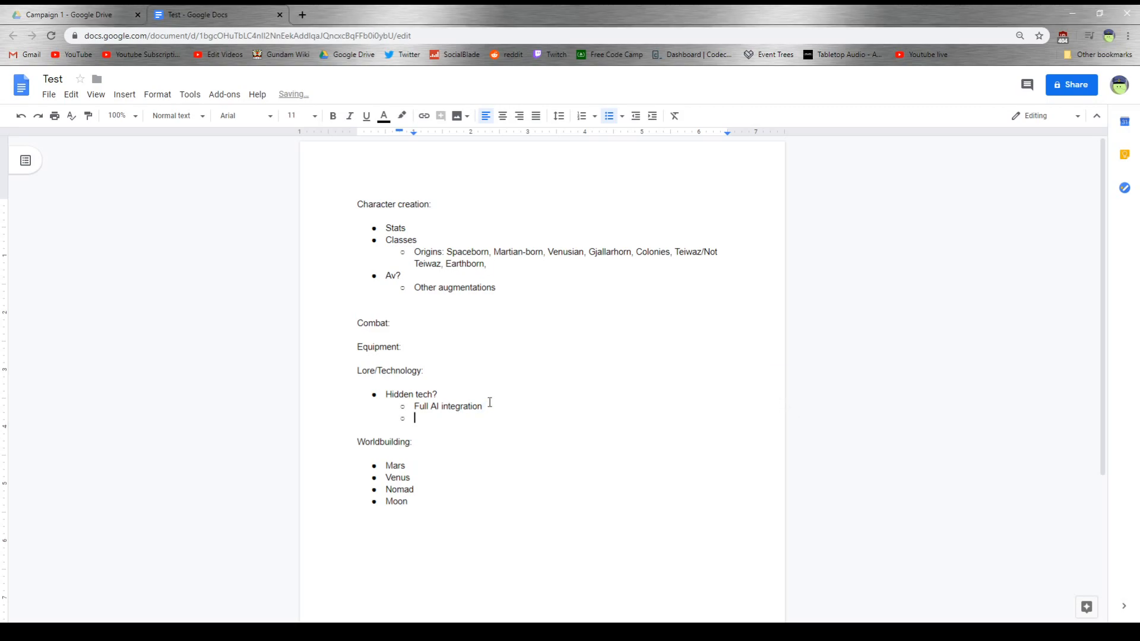
type("Mobile Armours")
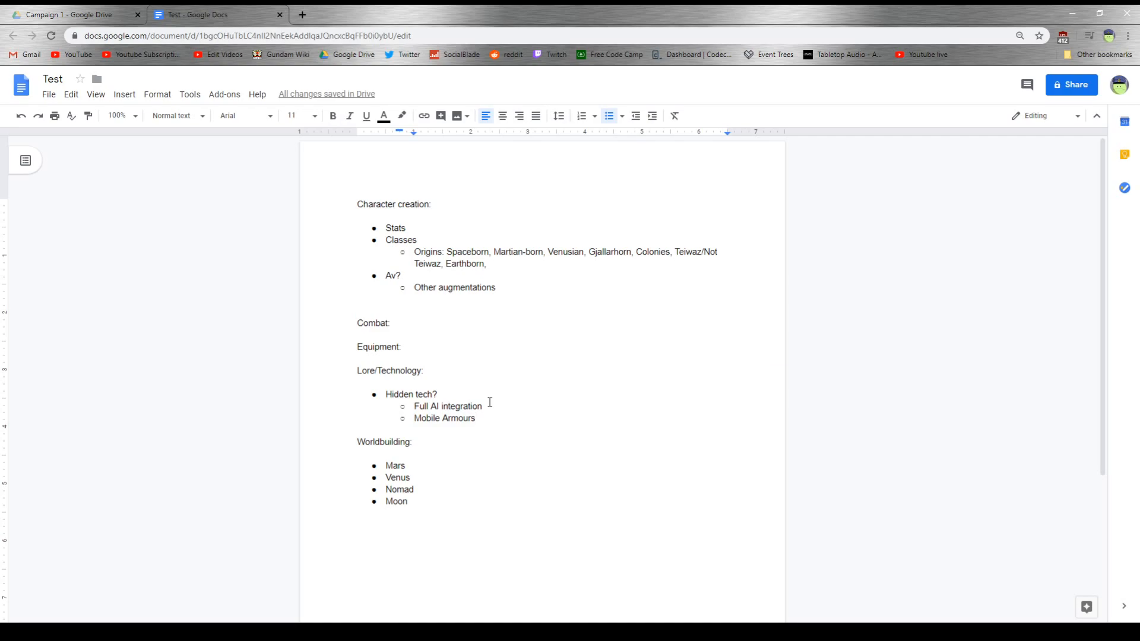
left_click(416, 227)
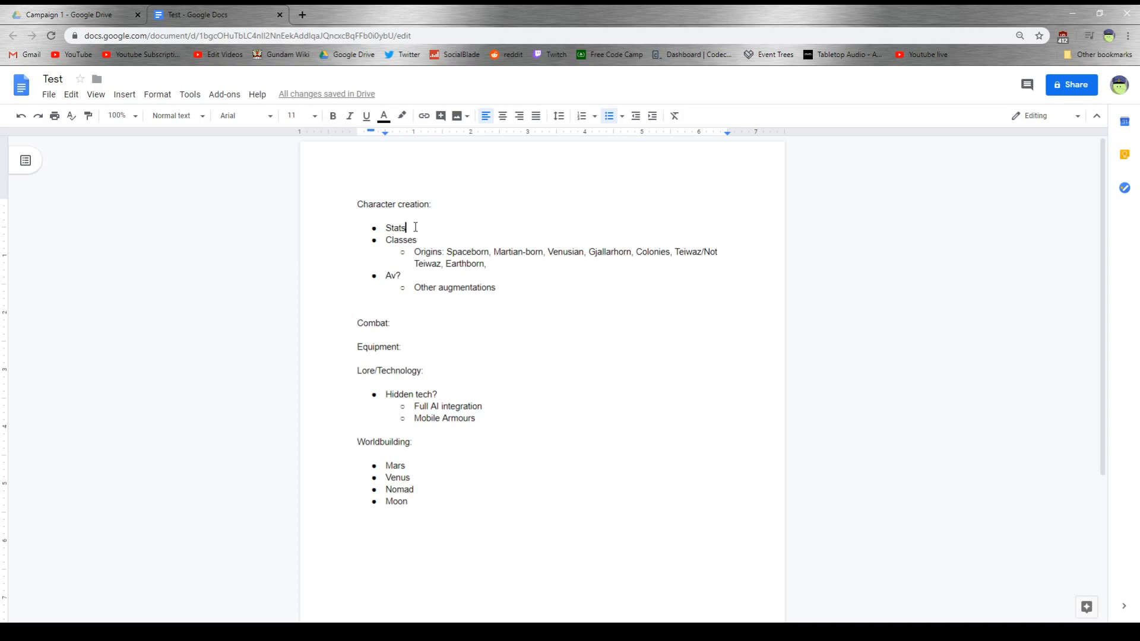
left_click(511, 291)
key("Return")
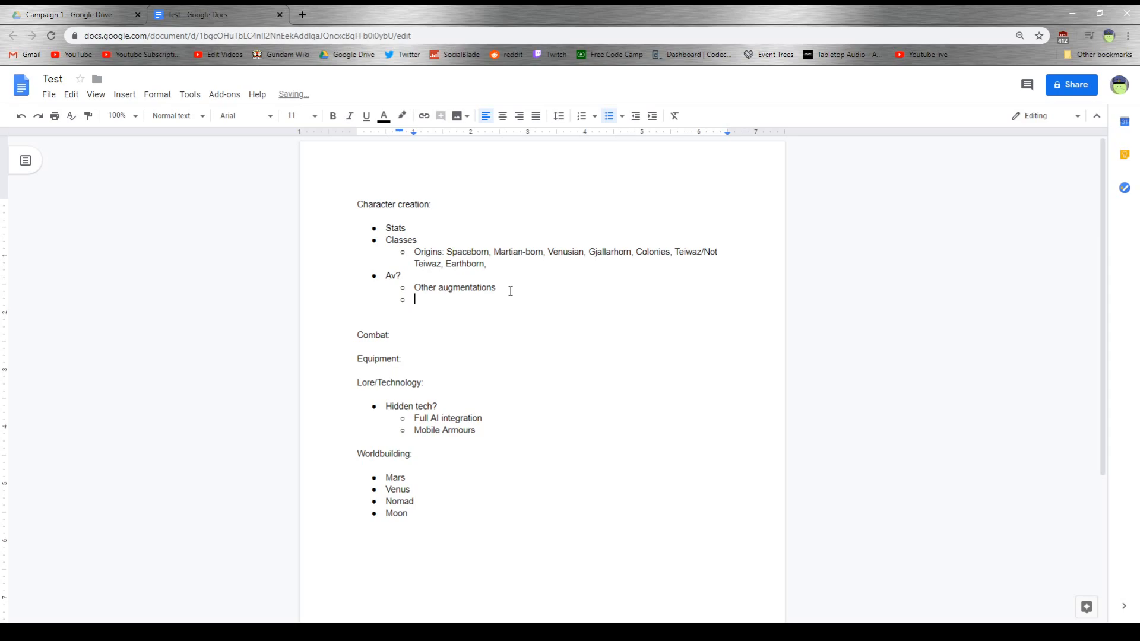
key("Return")
left_click(610, 116)
left_click(609, 116)
key("BackSpace")
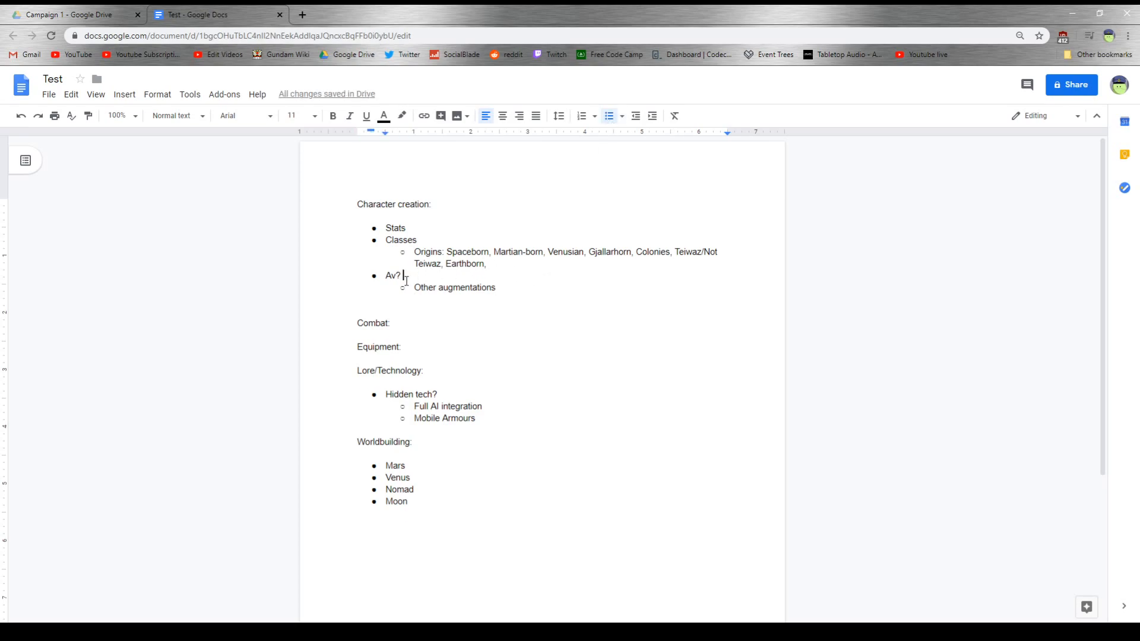
key("Return")
key("BackSpace")
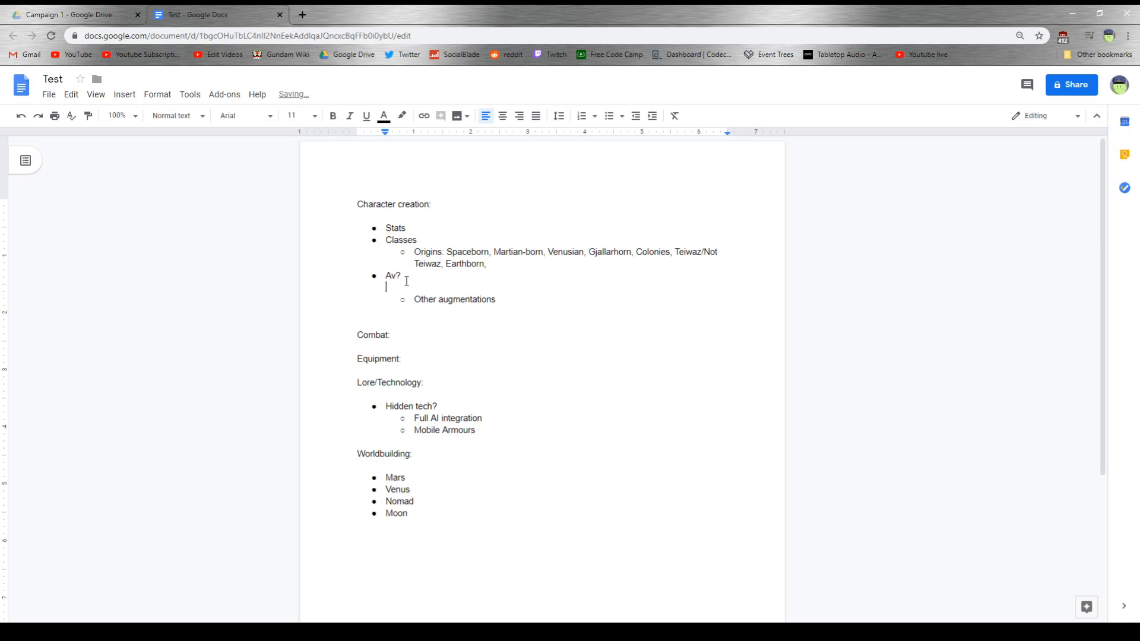
key("BackSpace")
key("BackSpace")
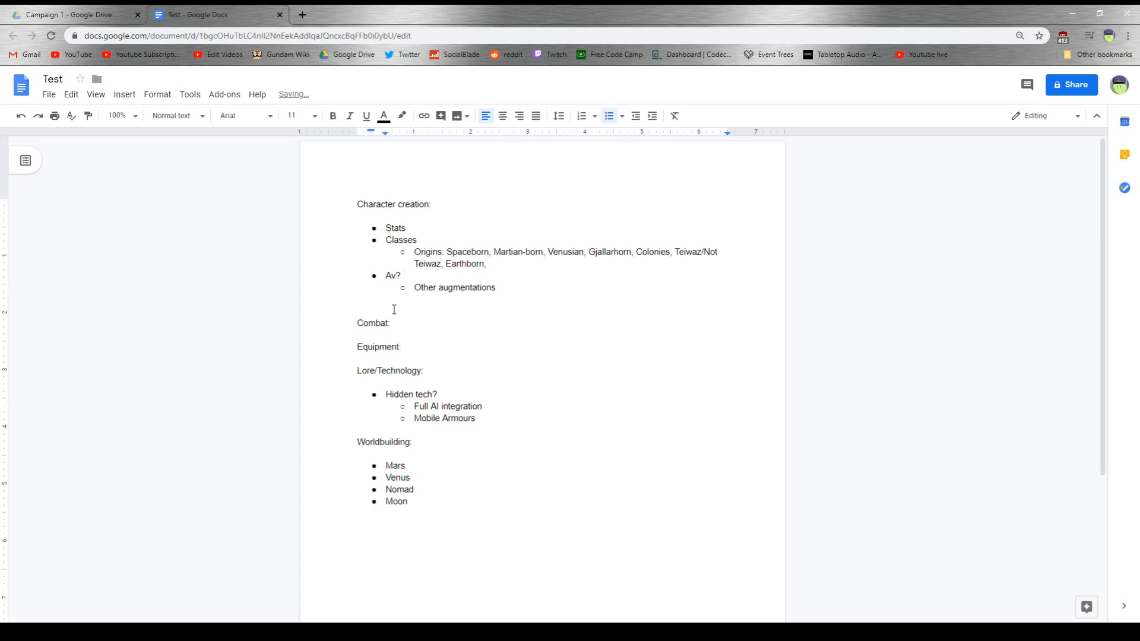
- Add a top-level bullet reading "Starting equipment" directly after the "Other augmentations" sub-bullet, removing the surplus blank line
left_click(394, 308)
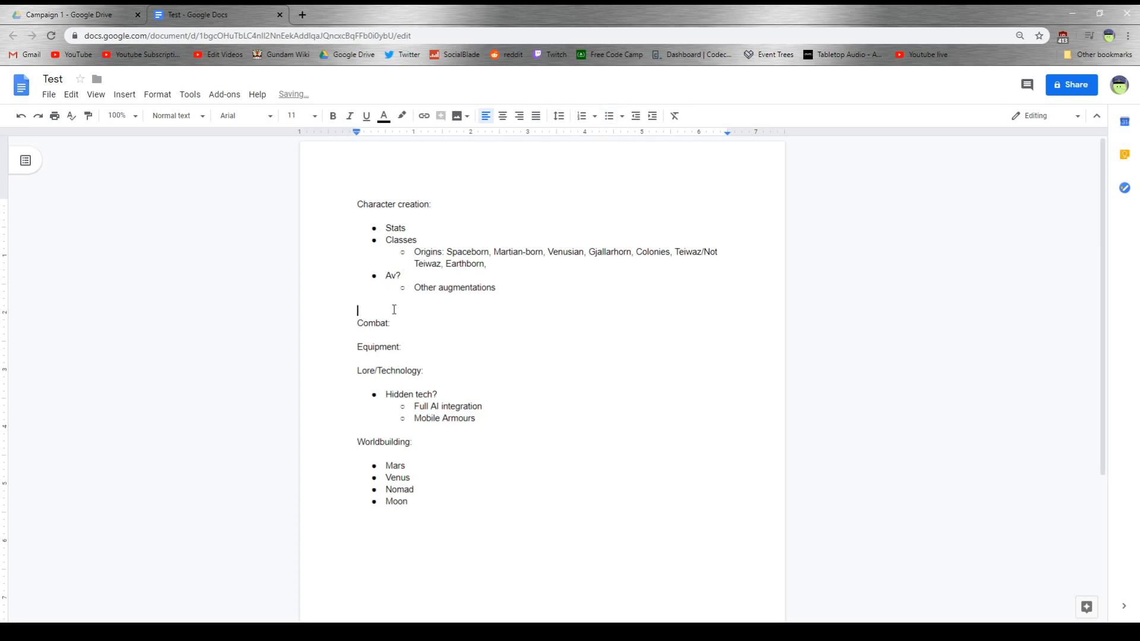
left_click(609, 117)
key("Up")
key("BackSpace")
key("Down")
key("BackSpace")
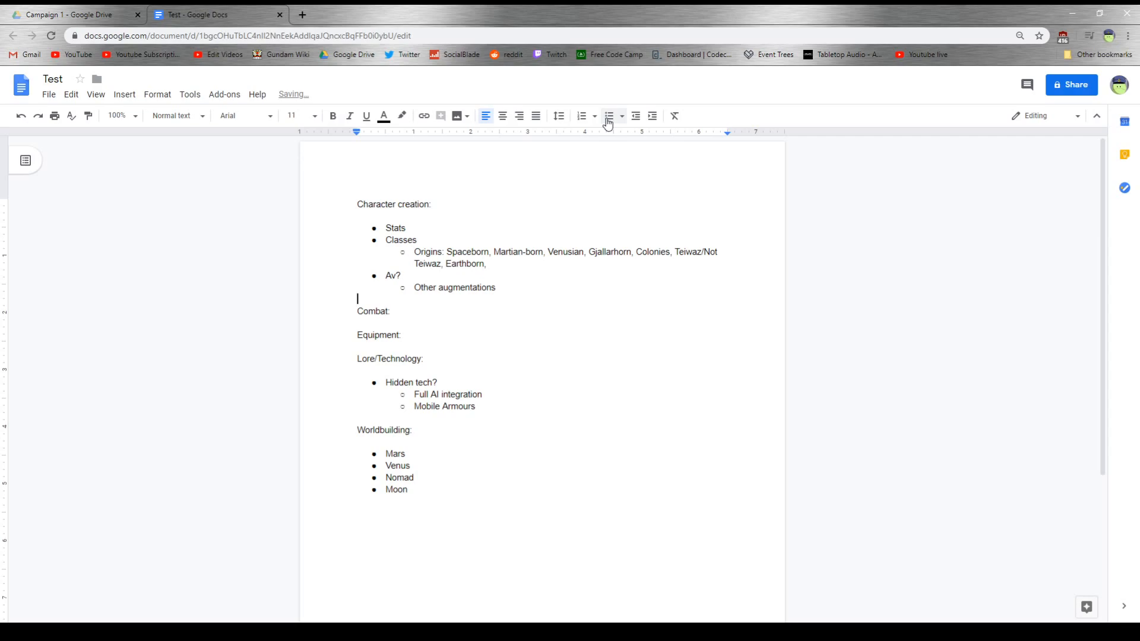
left_click(607, 122)
type("Starting equipment")
key("Return")
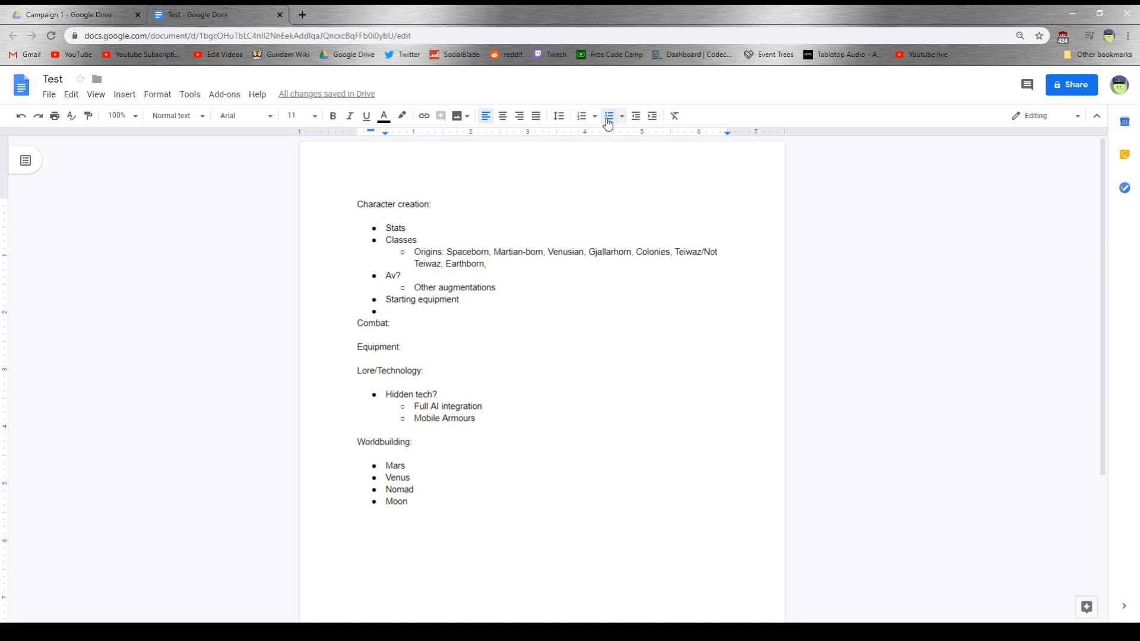
- Add a bullet reading "Starting stats" below "Starting equipment", keeping a blank line before the Combat heading
left_click(608, 122)
key("Left")
key("Return")
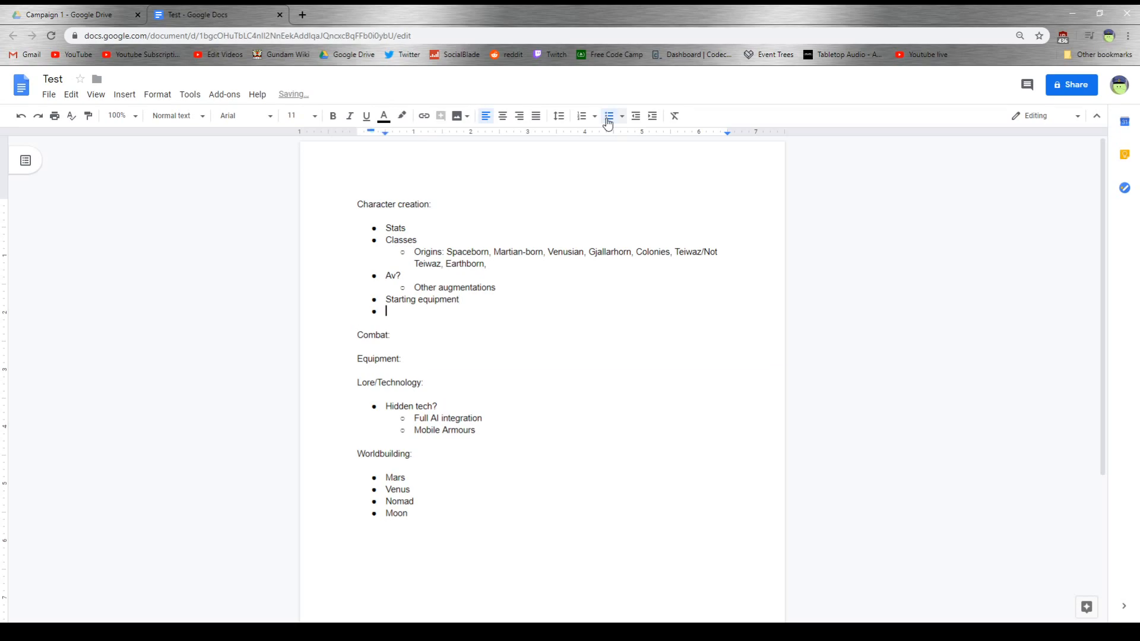
type("t")
key("BackSpace")
type("Starting stats")
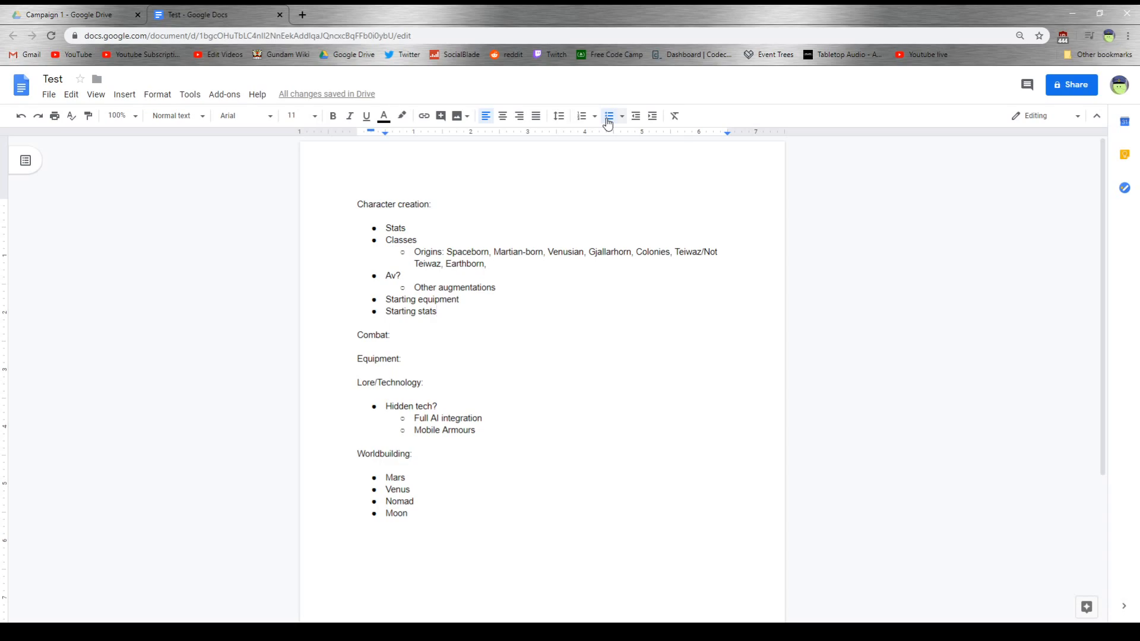
- Append "Human debris" to the end of the Origins line
left_click(511, 260)
type("Human deb")
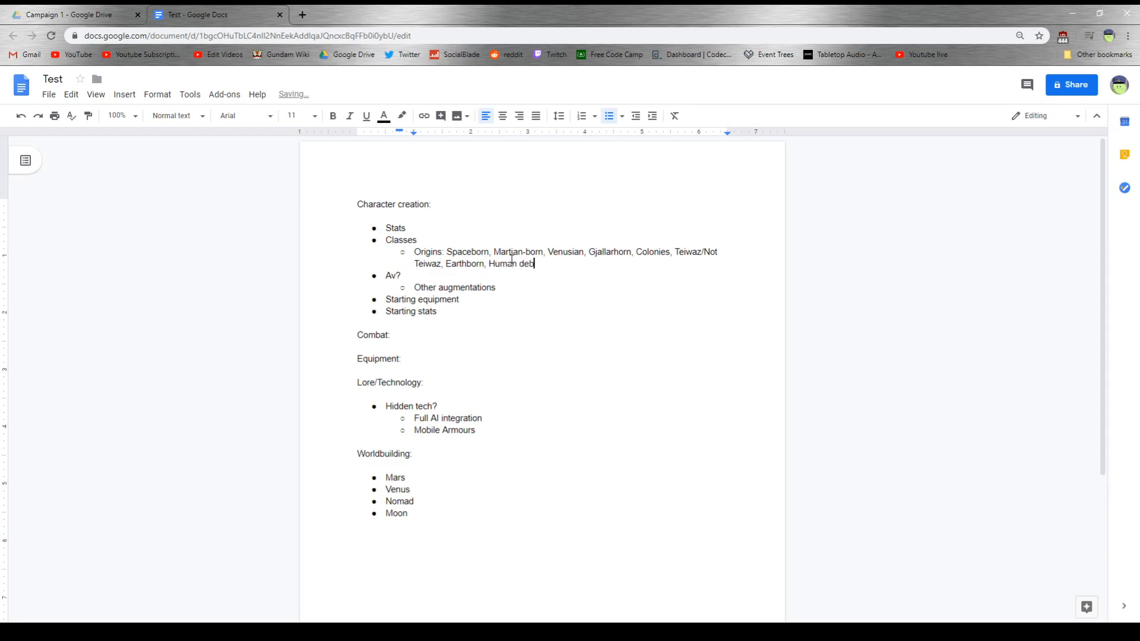
type("ris")
- Add a bullet reading "Assets and debt" below "Starting stats", correcting the spelling of "Assets"
left_click(453, 313)
key("Return")
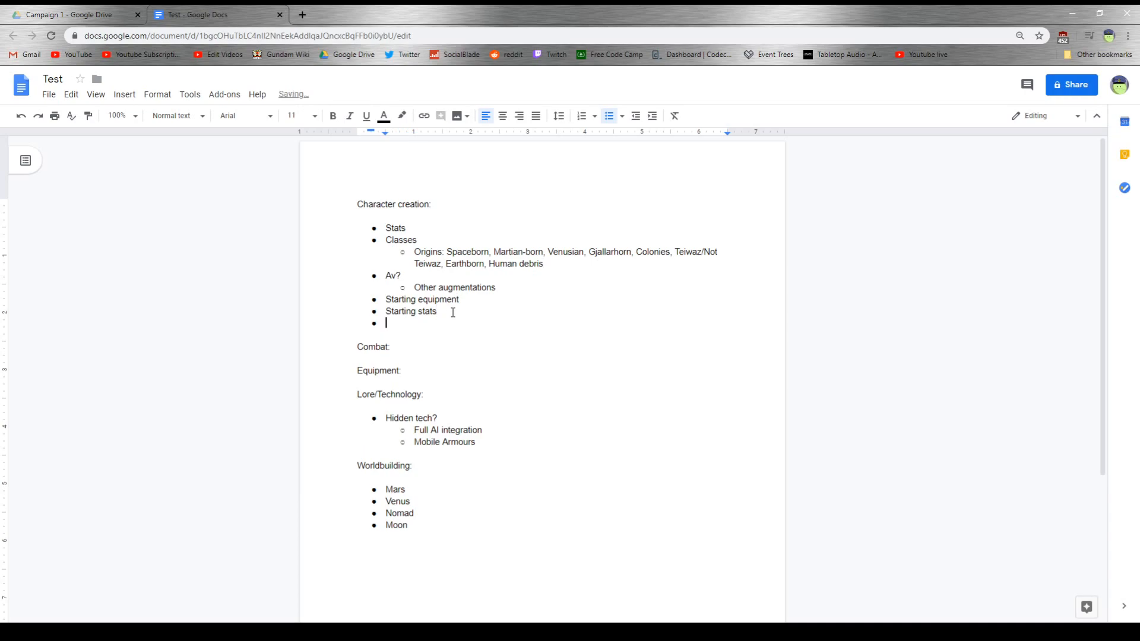
type("Assests and debt")
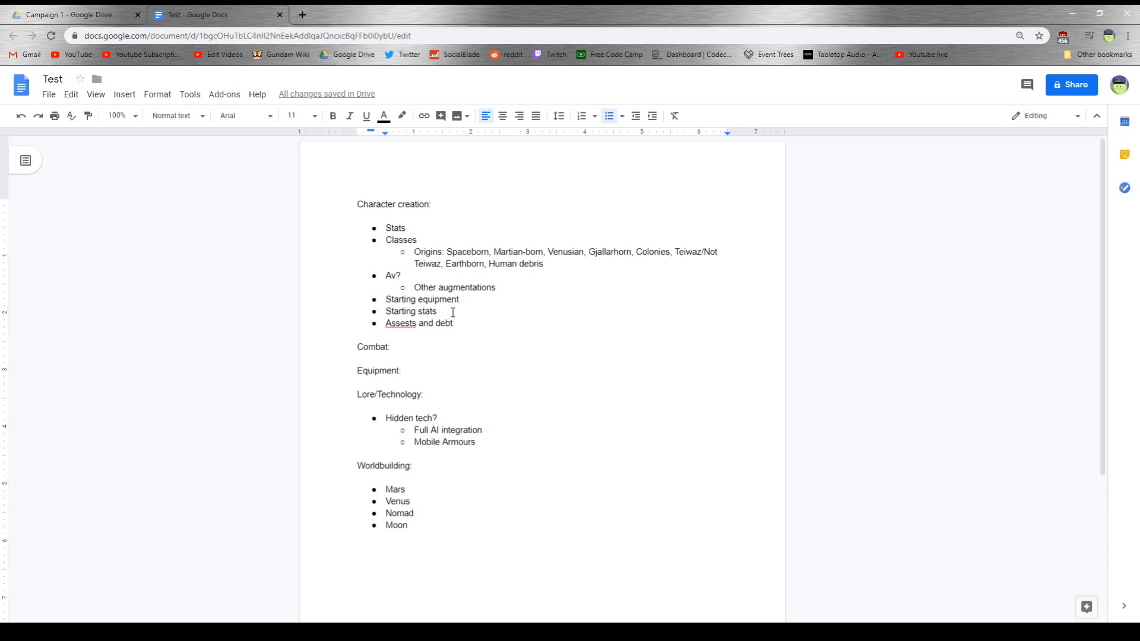
right_click(415, 324)
left_click(435, 348)
- Add a bullet reading "Favour and obligation" at the end of the character creation list
key("Return")
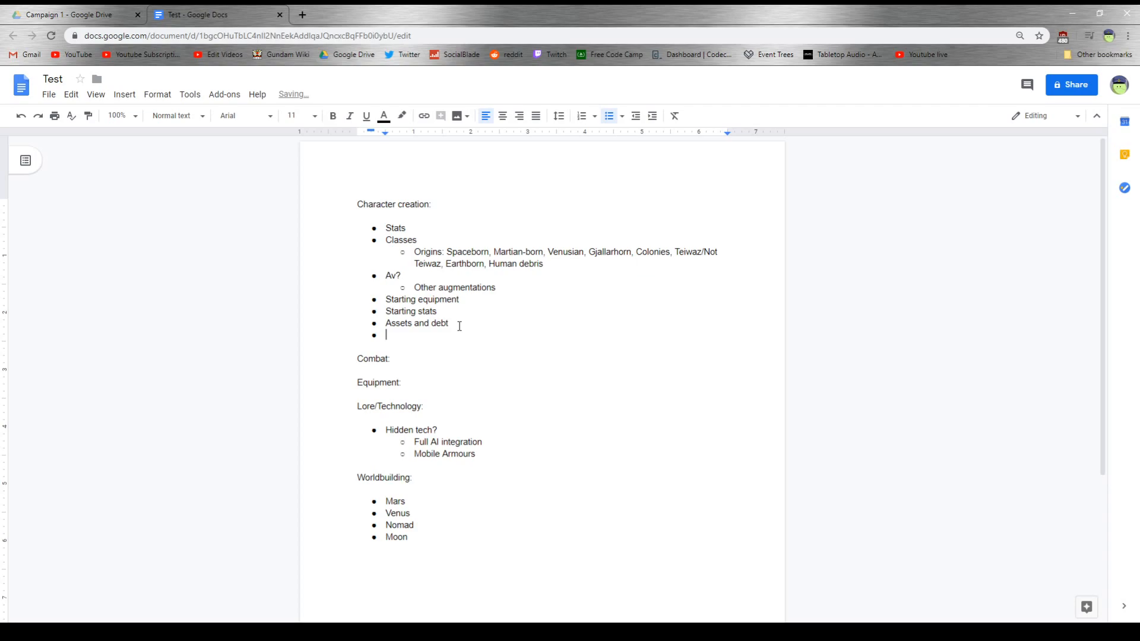
type("Favour and obligation")
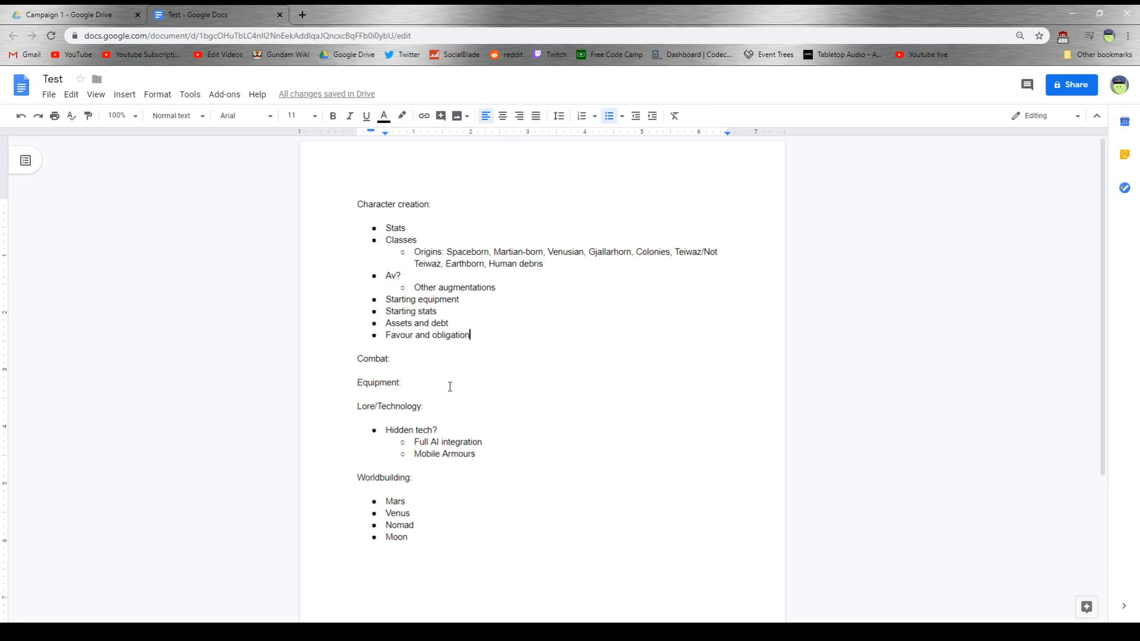
- Add a bullet reading "Ships" beneath the Combat heading and another reading "Ships" beneath the Equipment heading
left_click(414, 357)
key("Return")
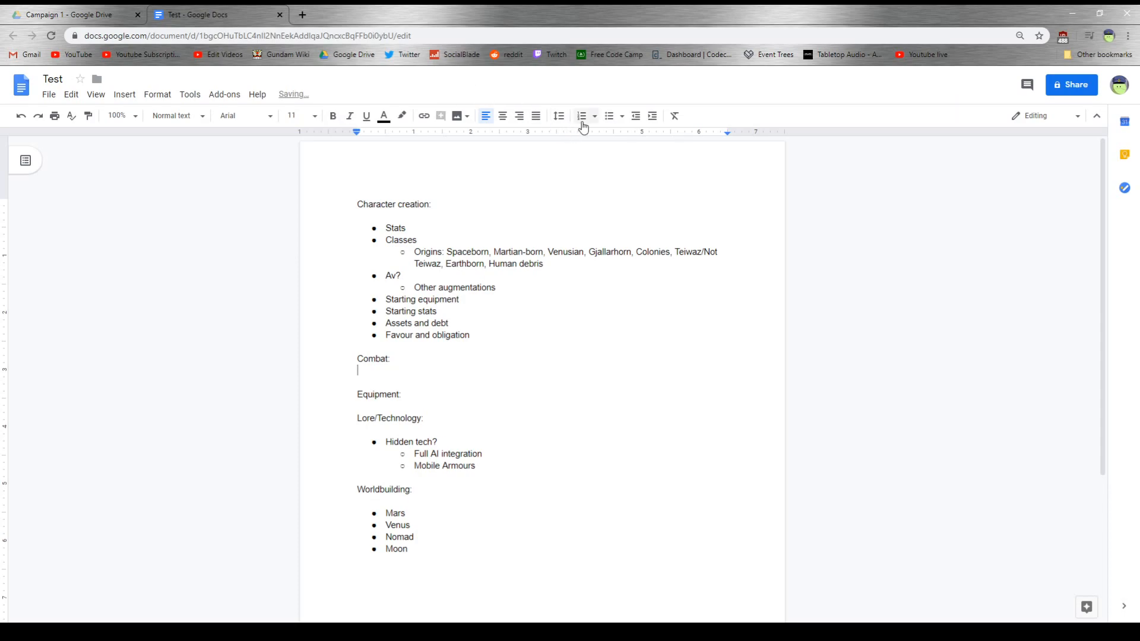
left_click(610, 116)
type("Ships")
left_click(420, 401)
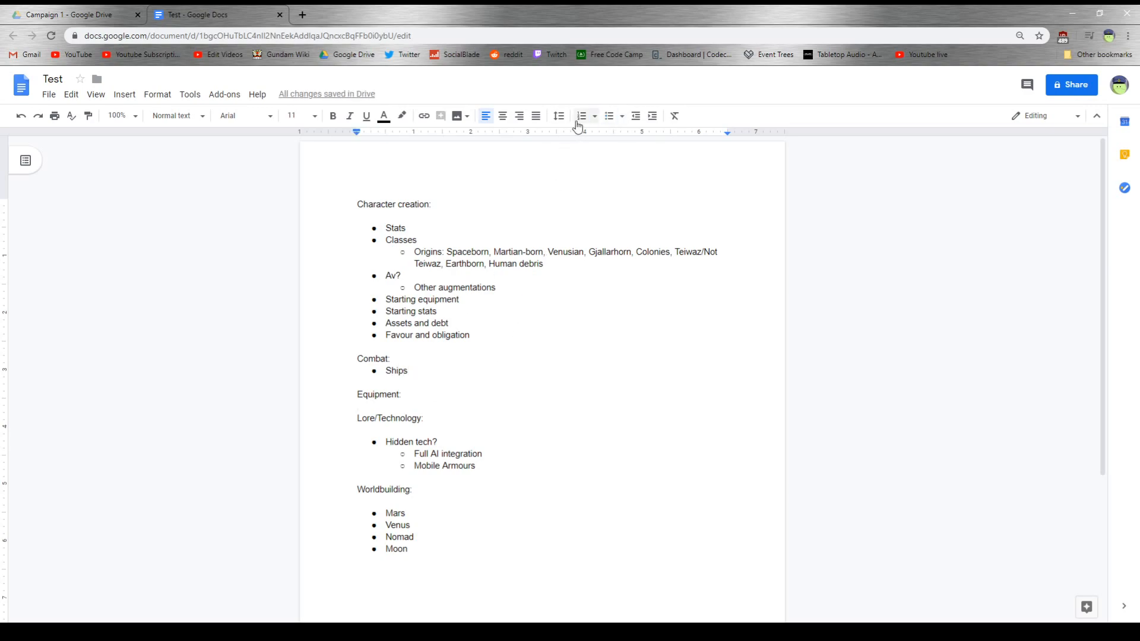
left_click(609, 124)
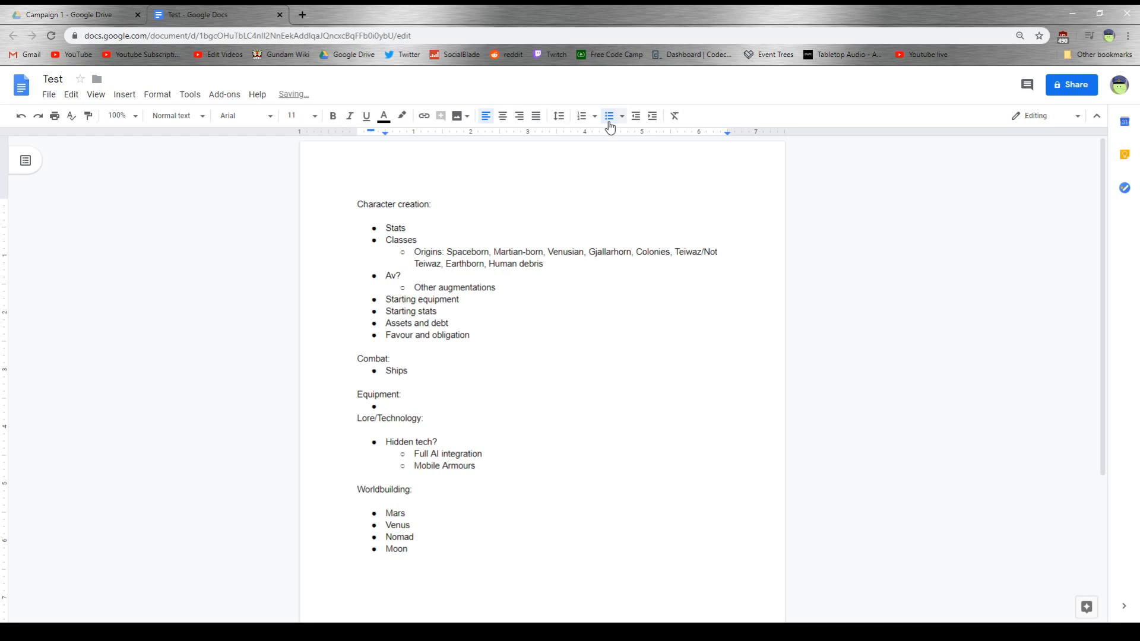
type("Ships")
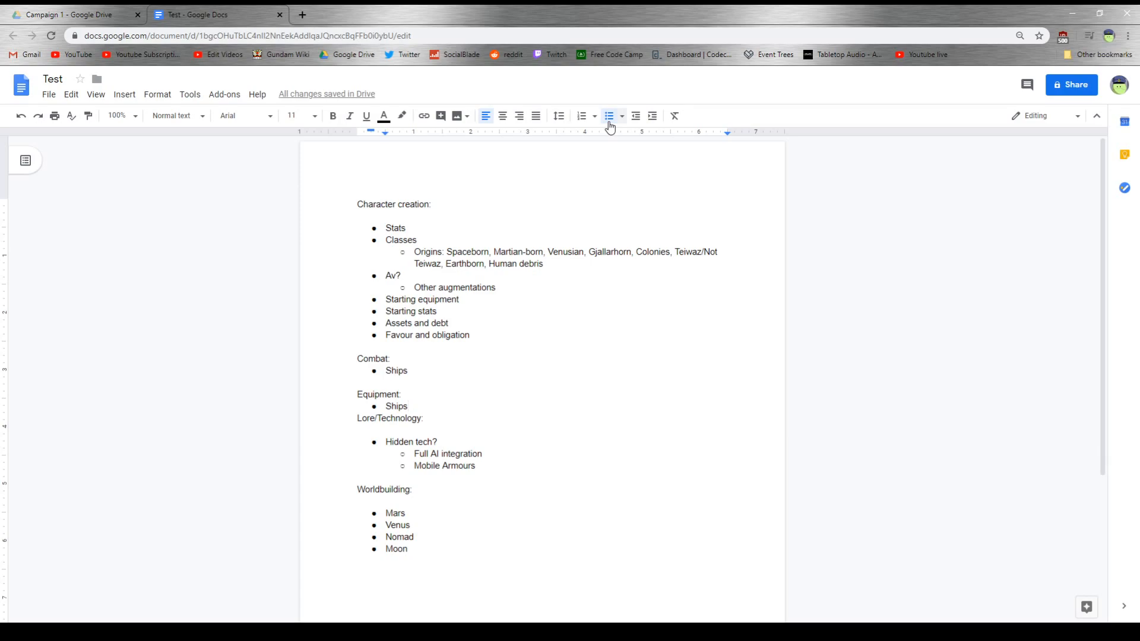
- Add bullets reading "Ahab reactors" and "Nanolaminate" above "Hidden tech?" under Lore/Technology, followed by an empty bullet
left_click(383, 428)
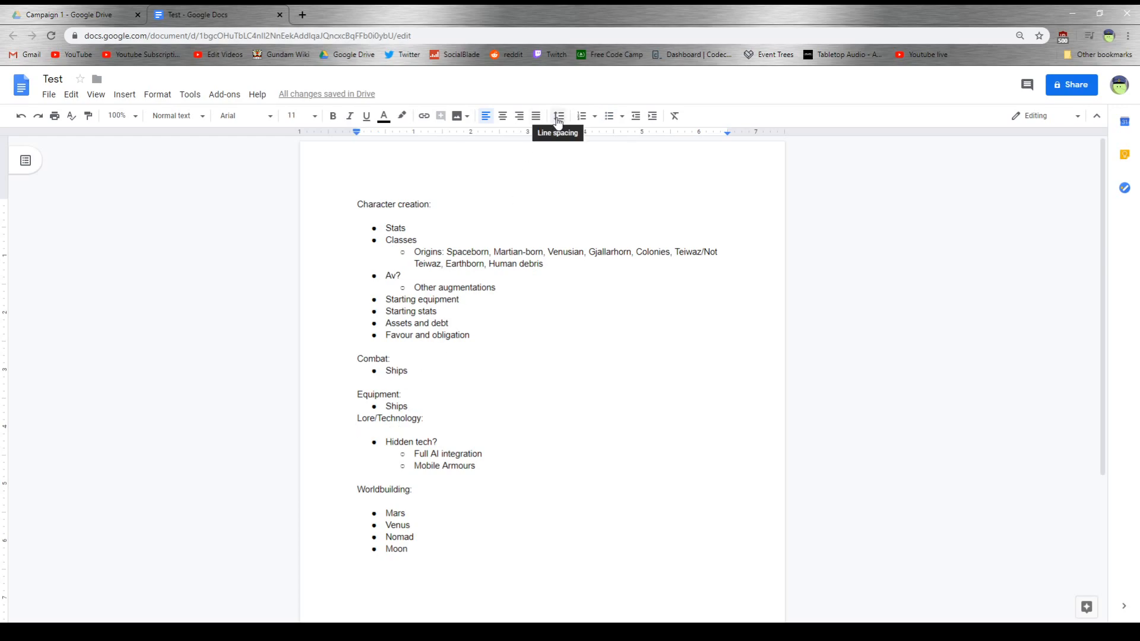
key("Return")
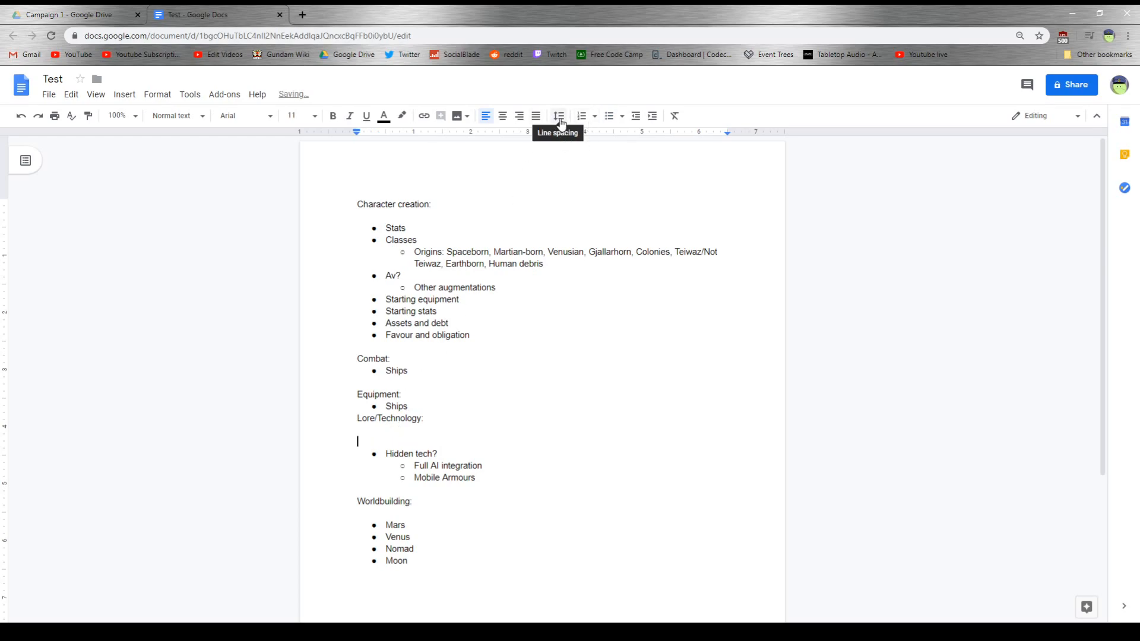
left_click(610, 116)
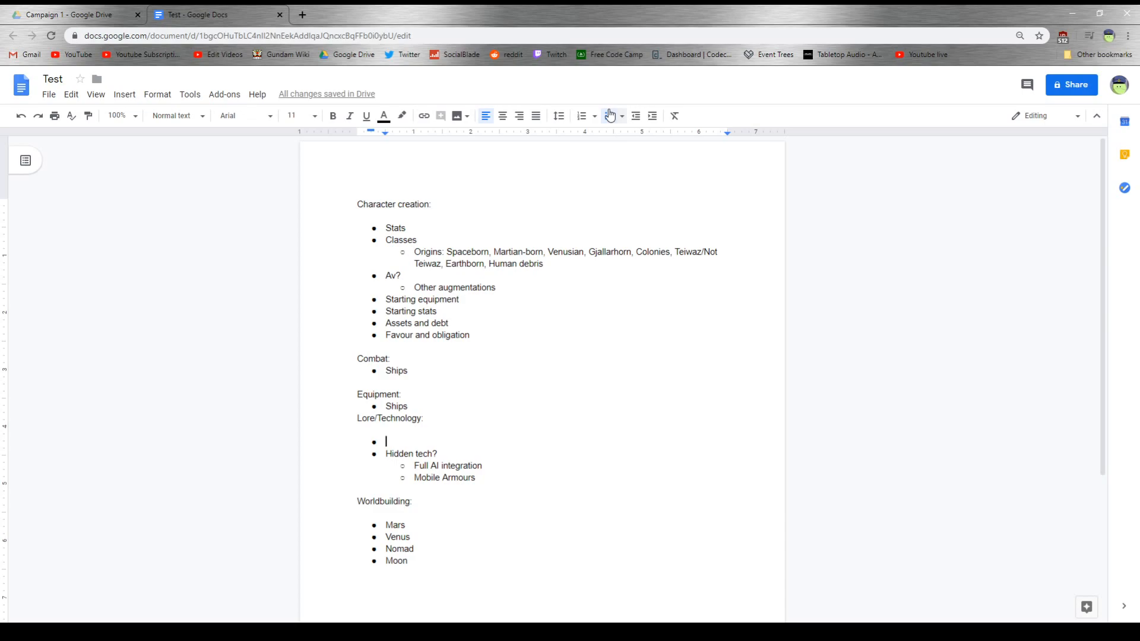
type("A")
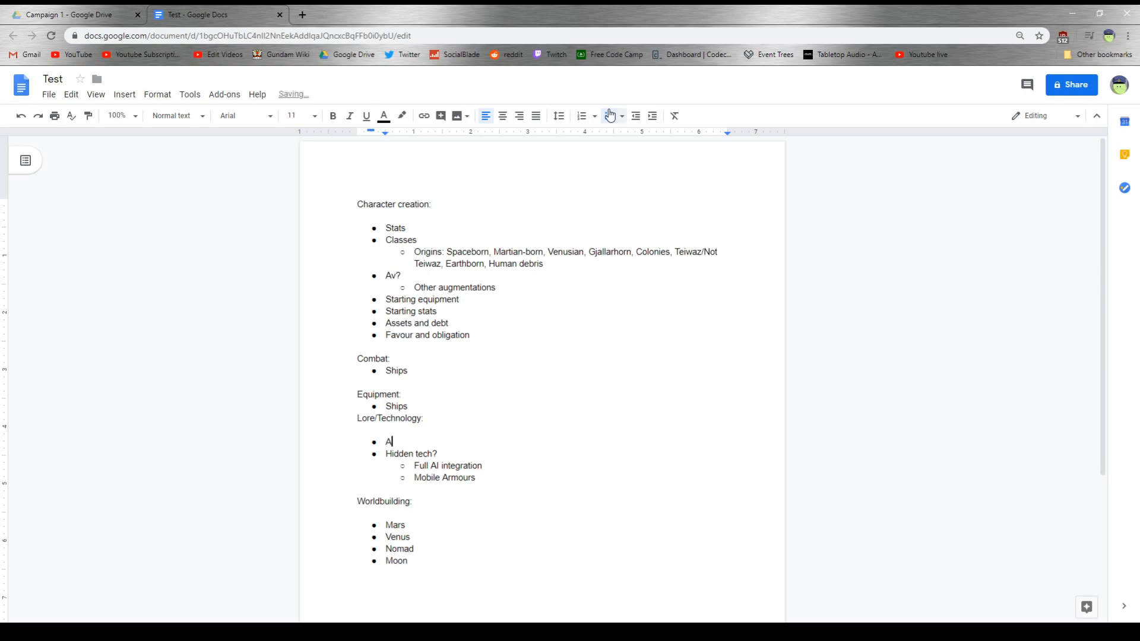
type("hab reactors")
key("Return")
type("Nanolaminate")
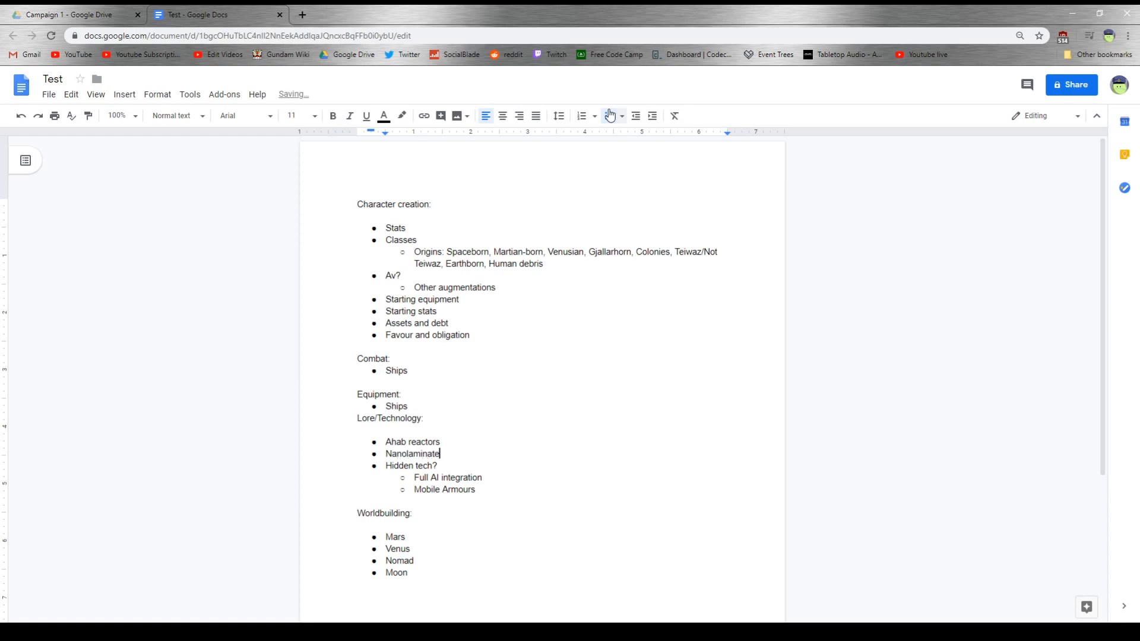
key("Return")
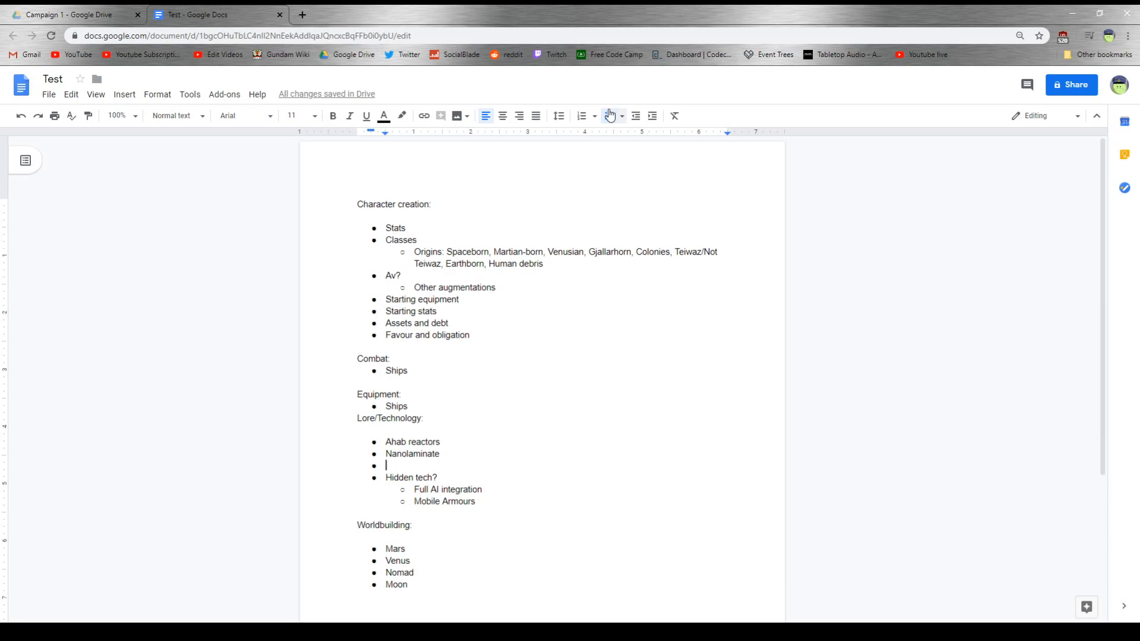
- Start a separate bullet reading "Incindeary" in the Combat section, set off from "Ships" by a blank line
left_click(415, 374)
key("Return")
key("Return")
key("Return")
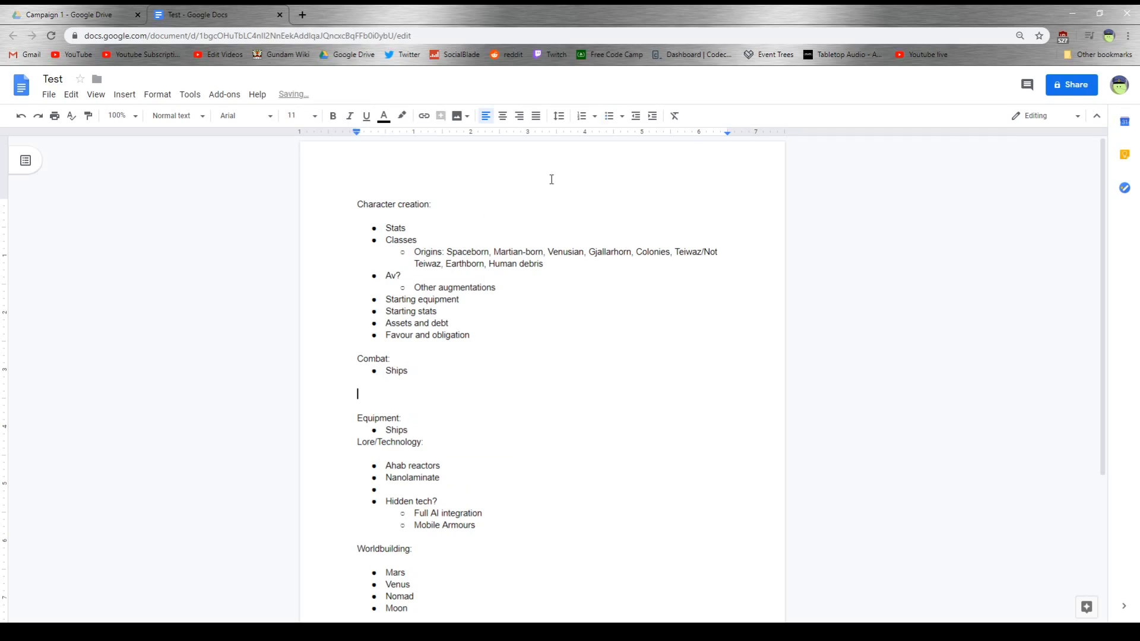
left_click(609, 116)
type("Incindear")
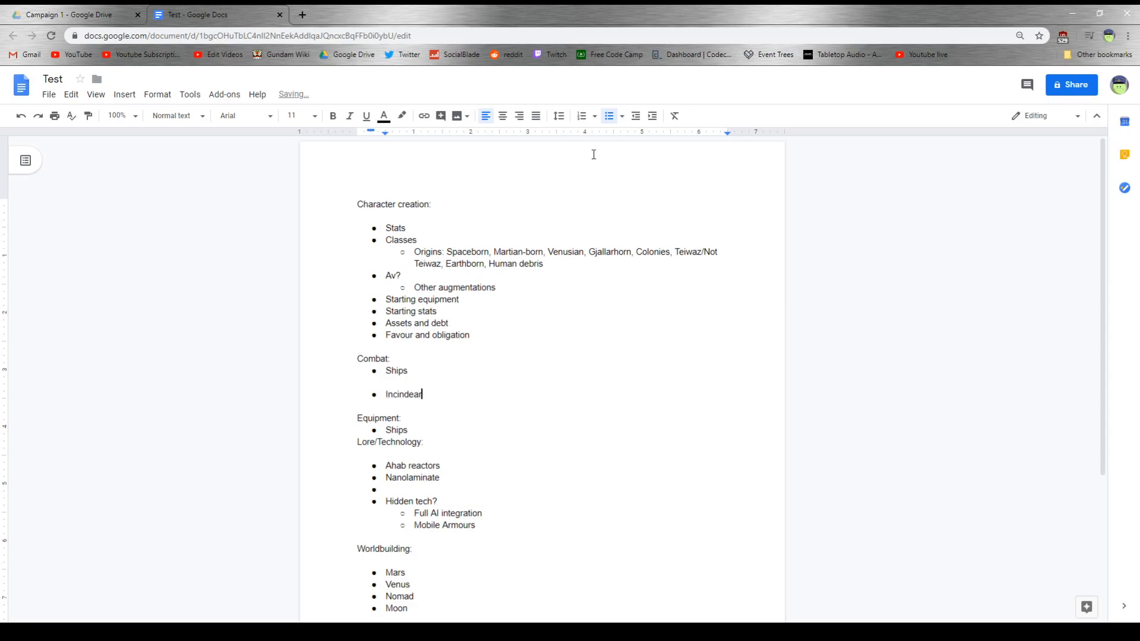
type("y")
- Add bullets reading "Mobile suits" and "Mobile Worker" below "Ships" in the Combat list
left_click(432, 372)
key("Return")
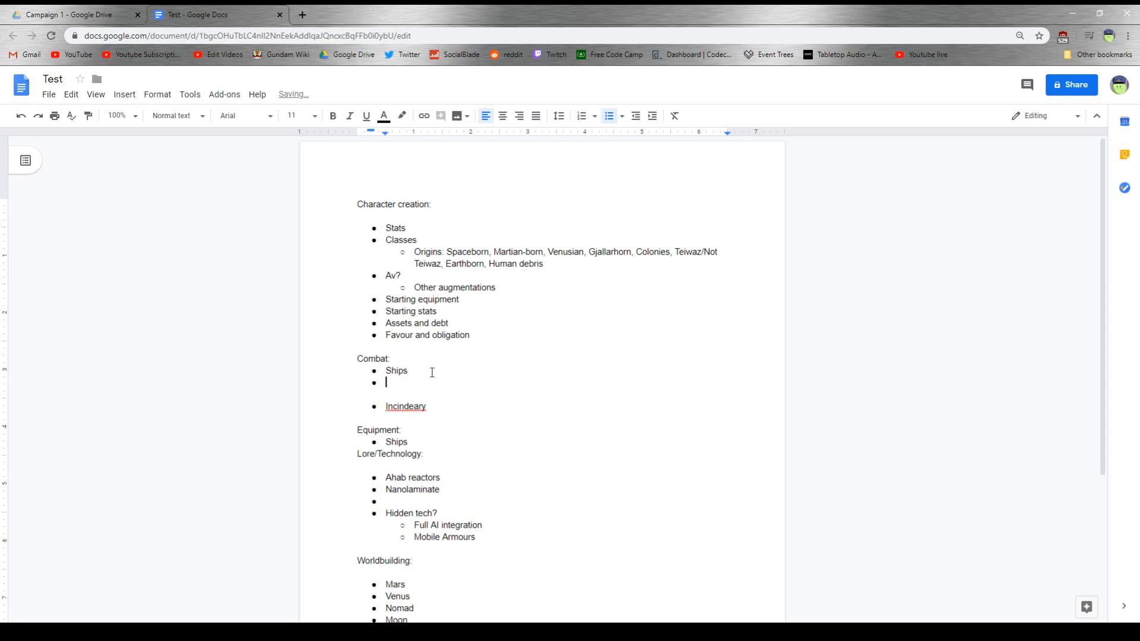
type("Mobile suits")
key("Return")
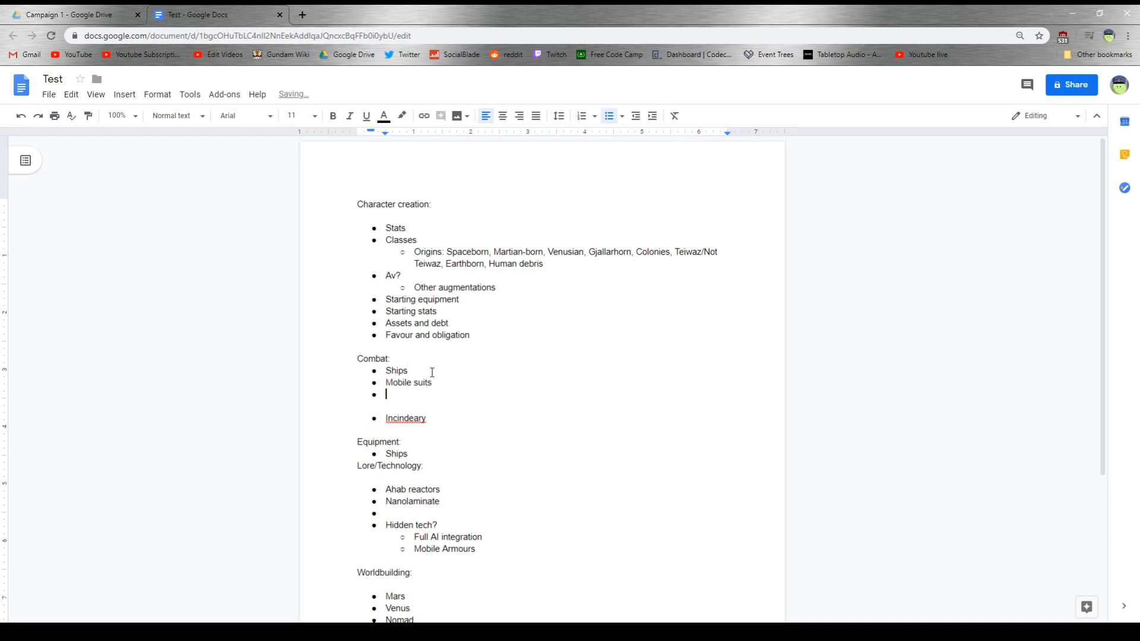
type("Mobile Worker")
- Correct the misspelled Combat bullet to "Incendiary" and extend it to read "Incendiary weaponry"
right_click(394, 417)
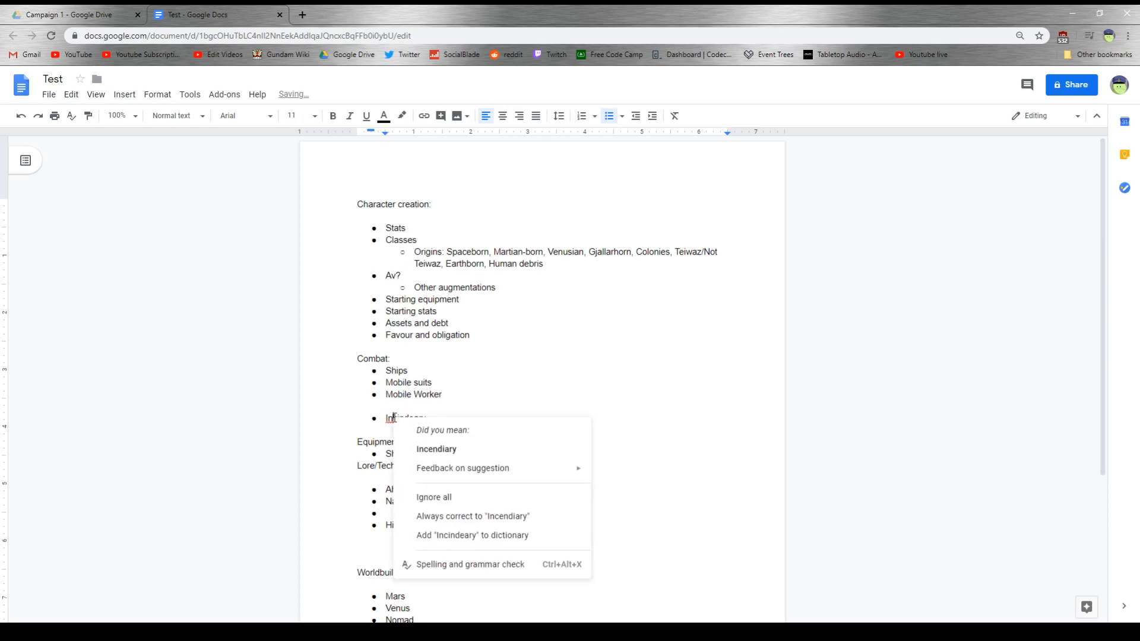
left_click(411, 450)
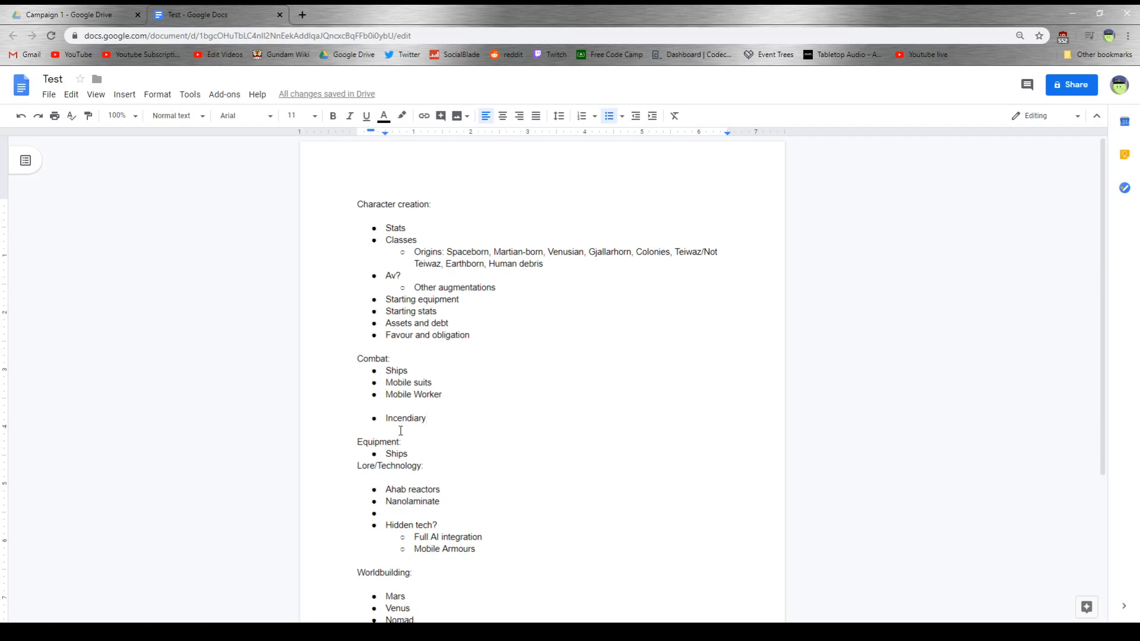
type("weaponry")
- Add a bullet reading "Space combat/Zero G" below "Incendiary weaponry", followed by an empty bullet
key("Return")
type("Space")
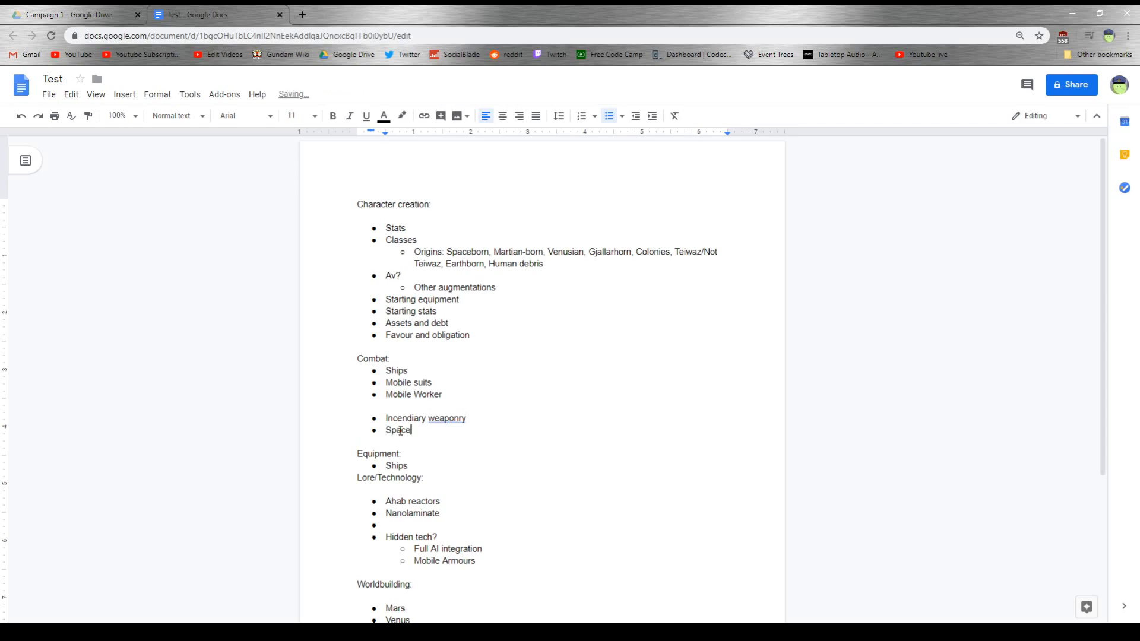
type(" combat/Zero G")
key("Return")
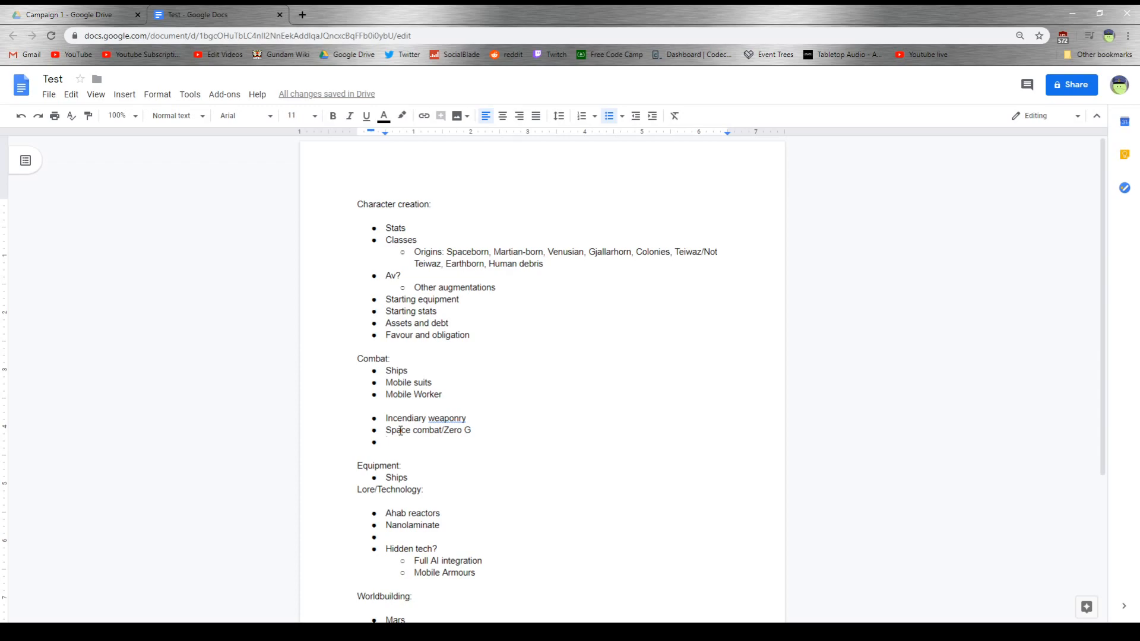
- Try to correct the flagged word "weaponry" in the incendiary bullet by retyping its ending
right_click(445, 414)
left_click(460, 447)
left_click(412, 440)
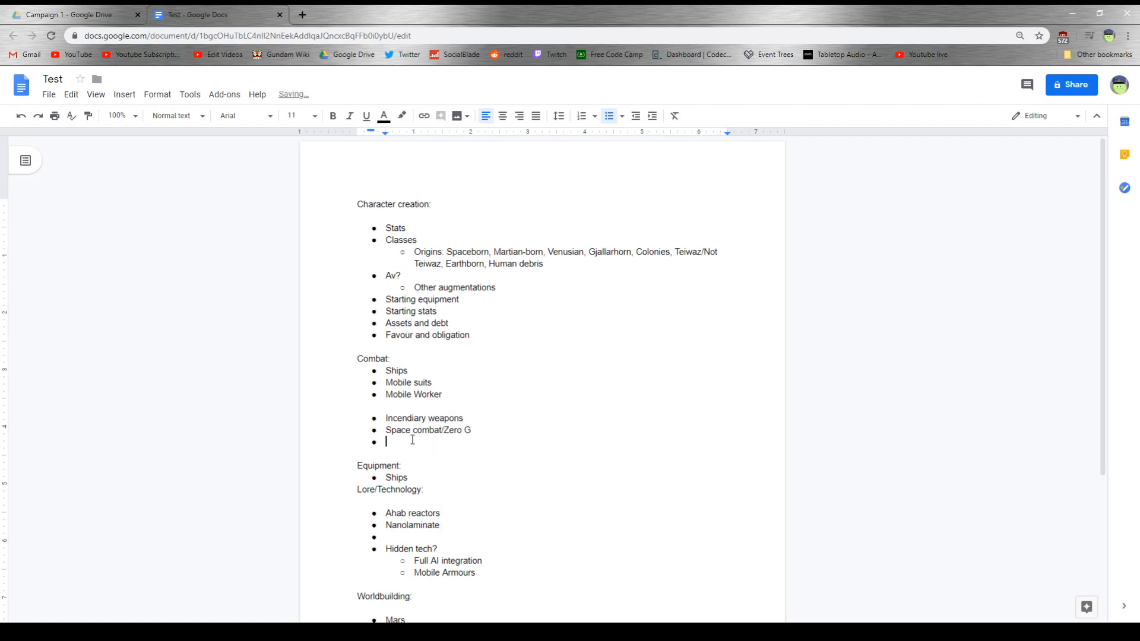
left_click(464, 416)
key("BackSpace")
type("ry")
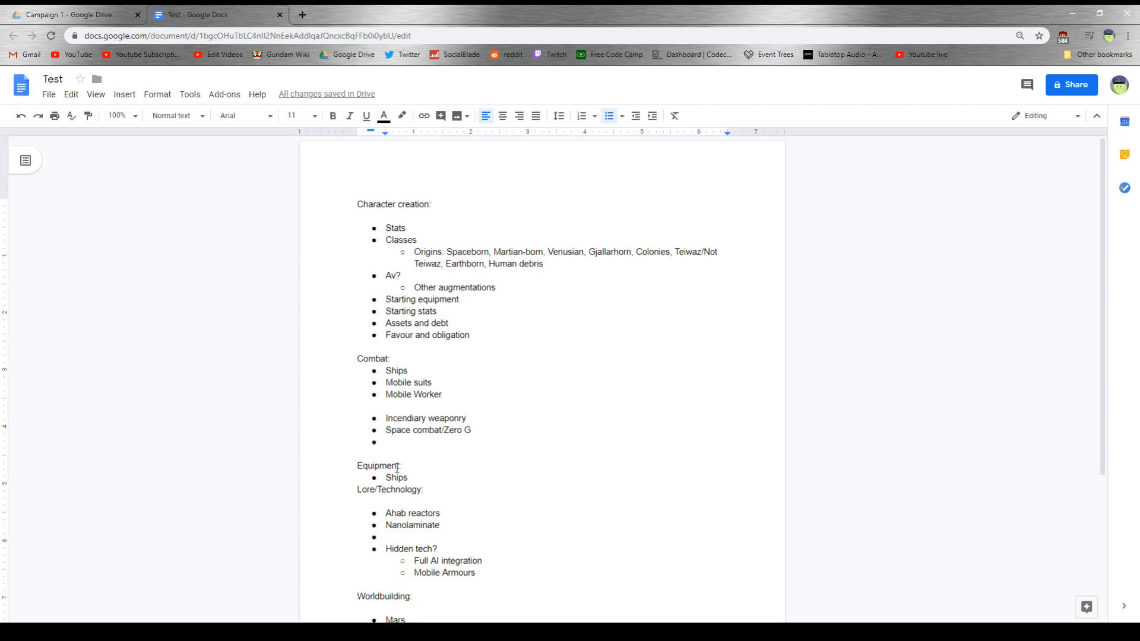
- Fill the empty bullet at the end of the Combat section with "Different ammo types"
left_click(418, 443)
type("D")
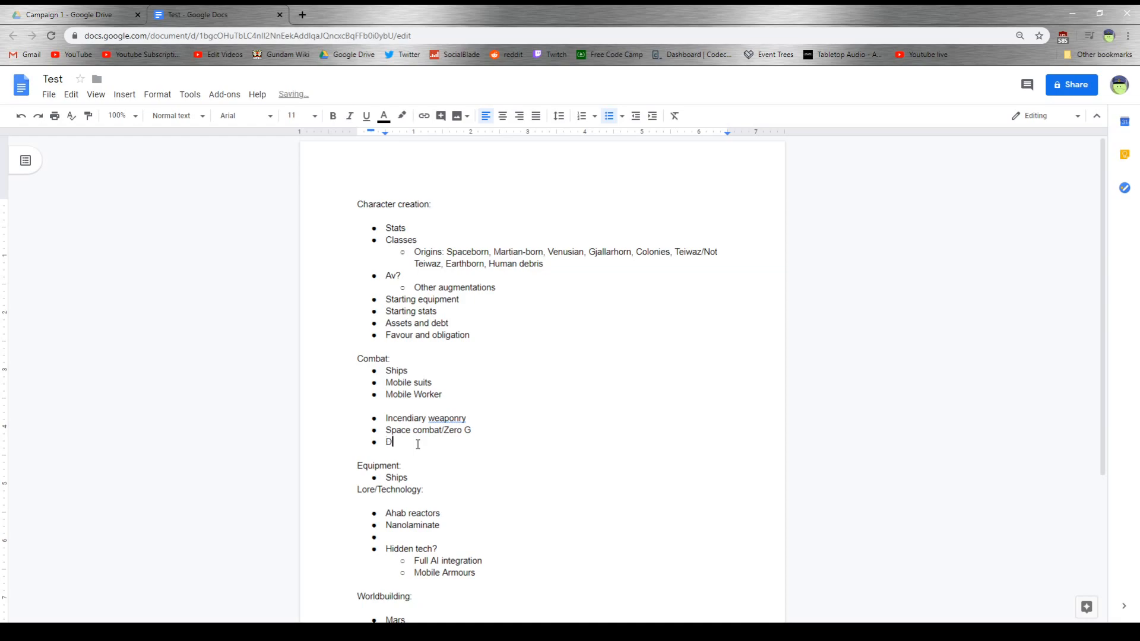
type("ifferent ammo types")
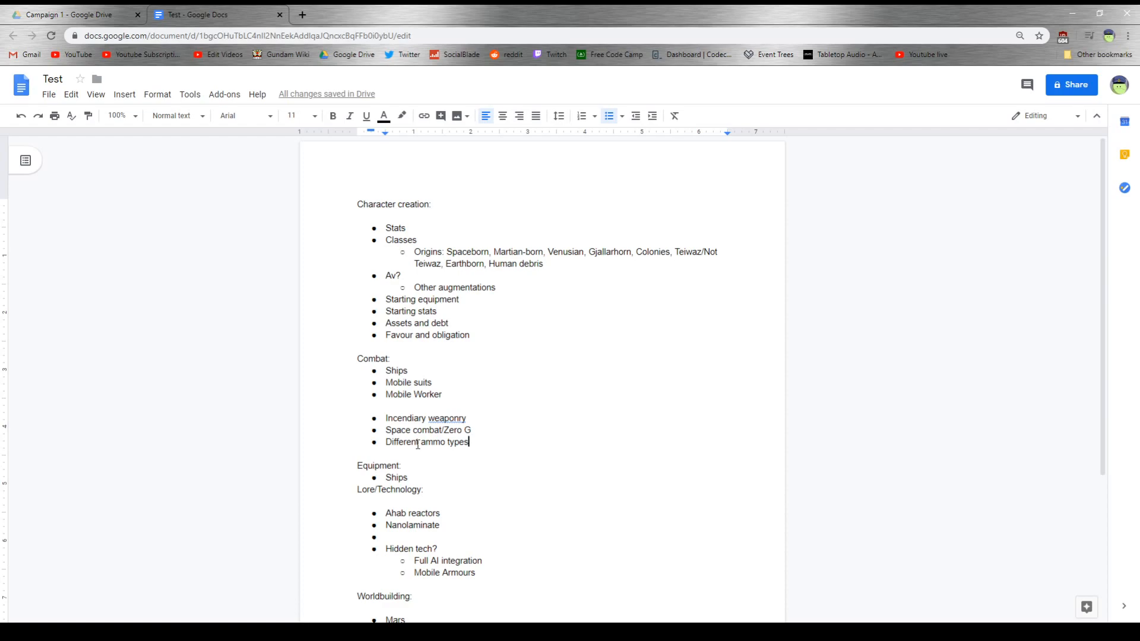
- Add a bullet reading "Salvage" below "Different ammo types" at the end of the Combat section
key("Return")
type("Salvage")
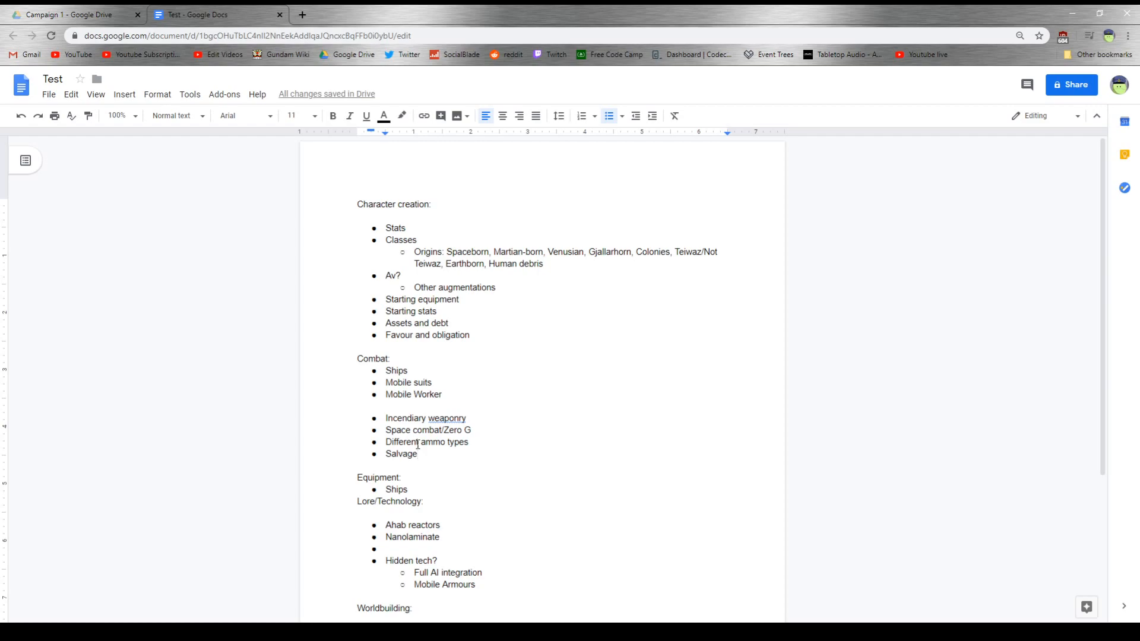
- Add a bullet reading "Pilot weapons Guns/swords etc" below "Ships" in the Equipment section
key("Down")
key("Down")
key("Return")
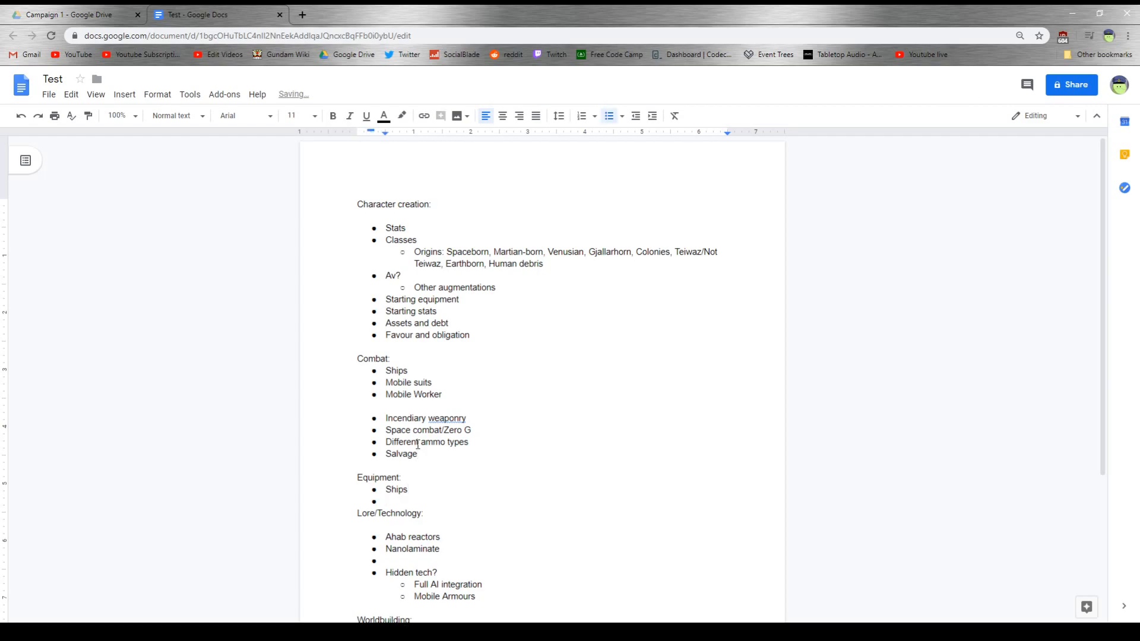
type("Pilot weapons Guns/swo")
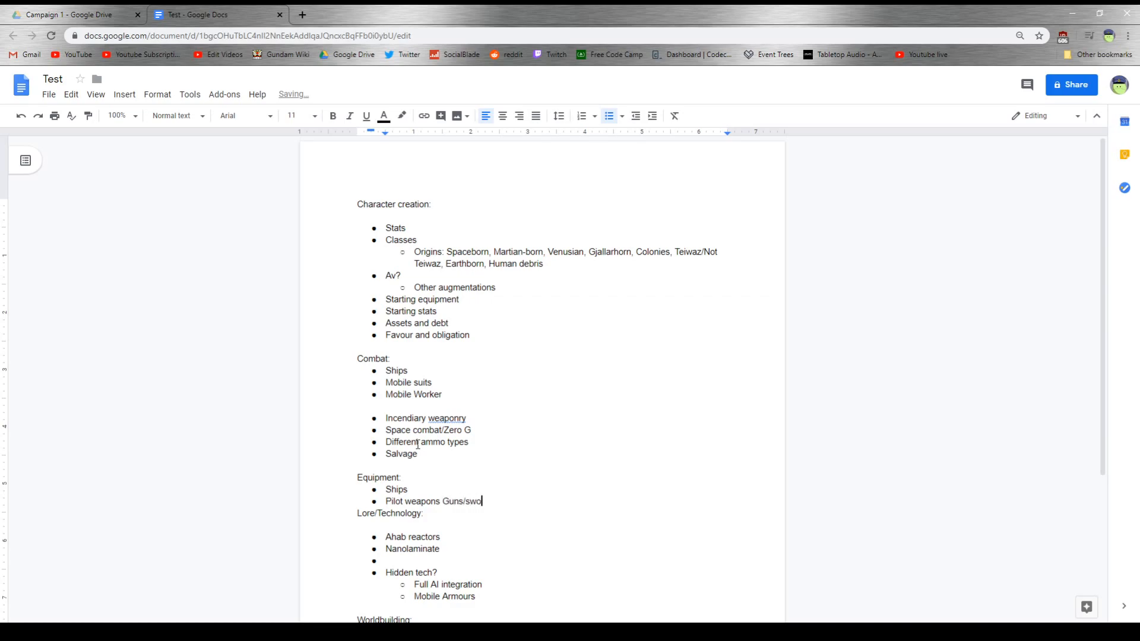
type("rds etc")
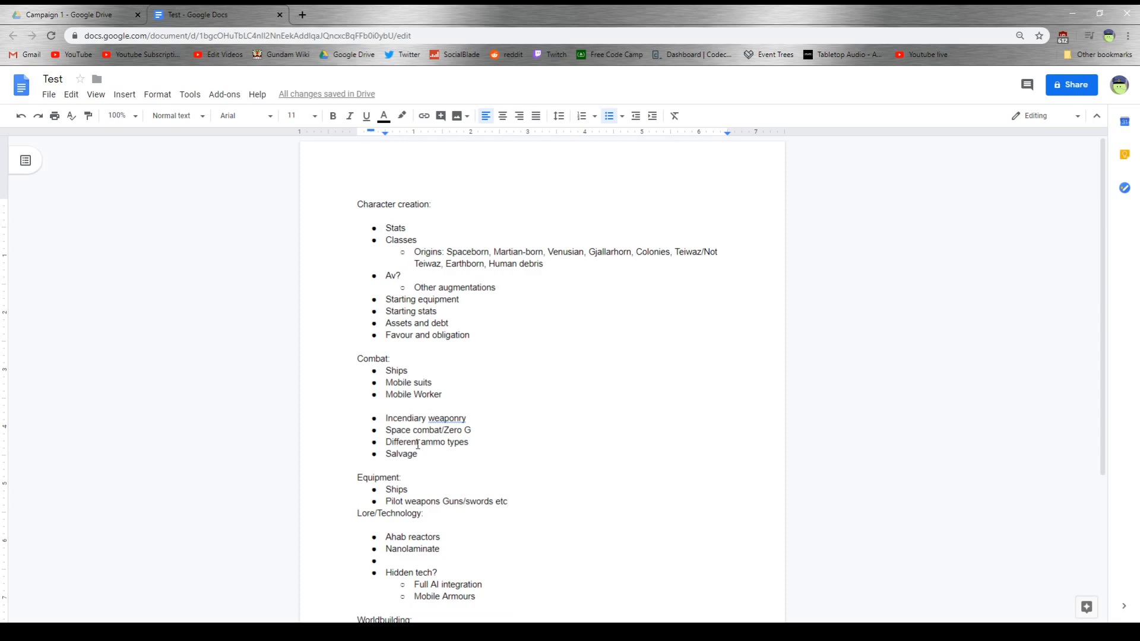
- Add a bullet reading "Mobile suit equipment" below the pilot weapons bullet in the Equipment section
key("Return")
type("Mobile")
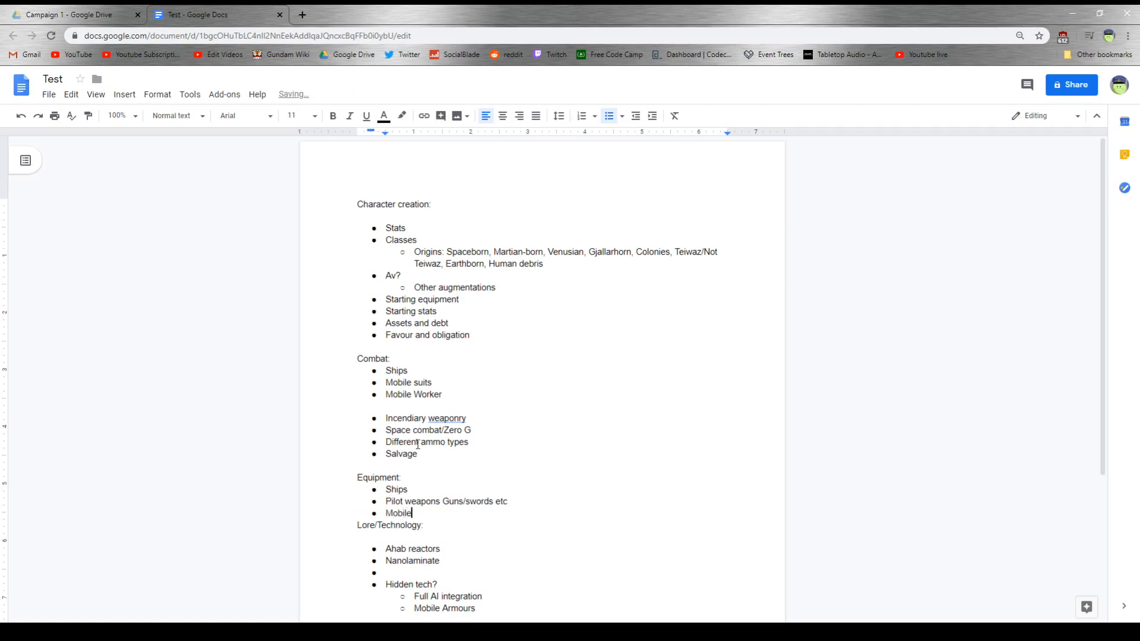
type(" suit equipment")
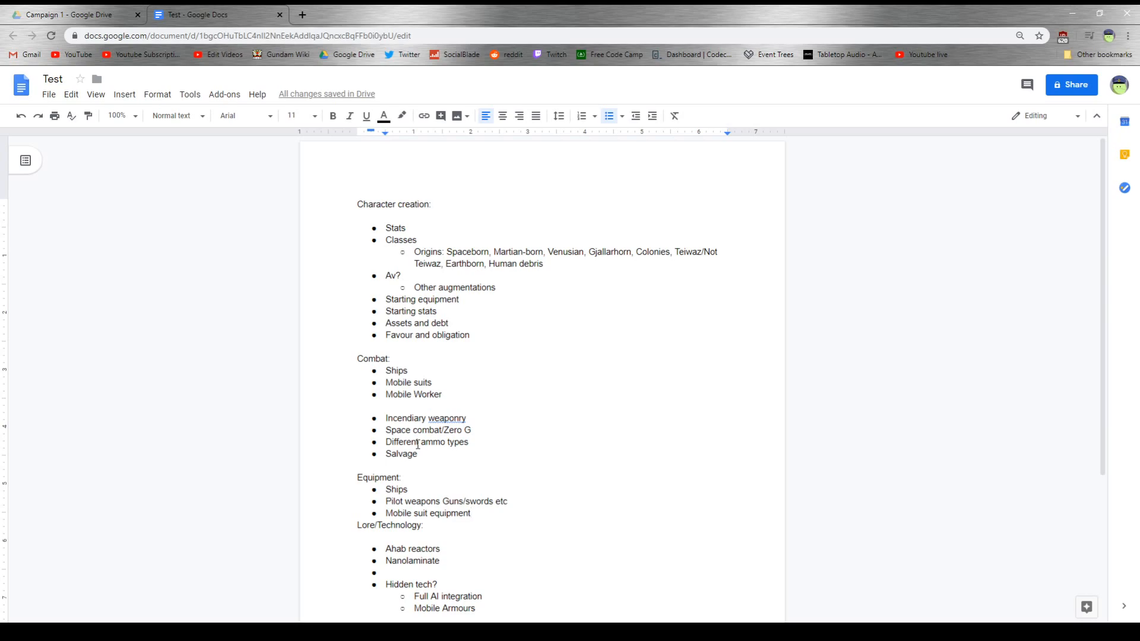
- Start a new empty bullet below "Moon" at the end of the Worldbuilding list
scroll(178, 457, "down", 3)
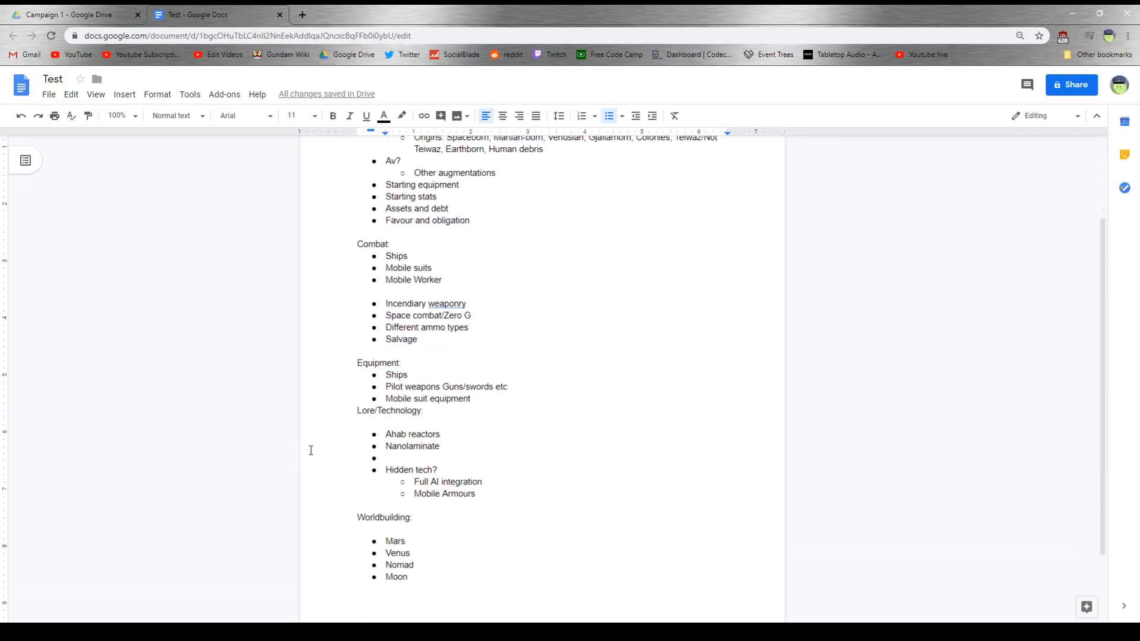
scroll(441, 428, "up", 1)
scroll(441, 428, "down", 2)
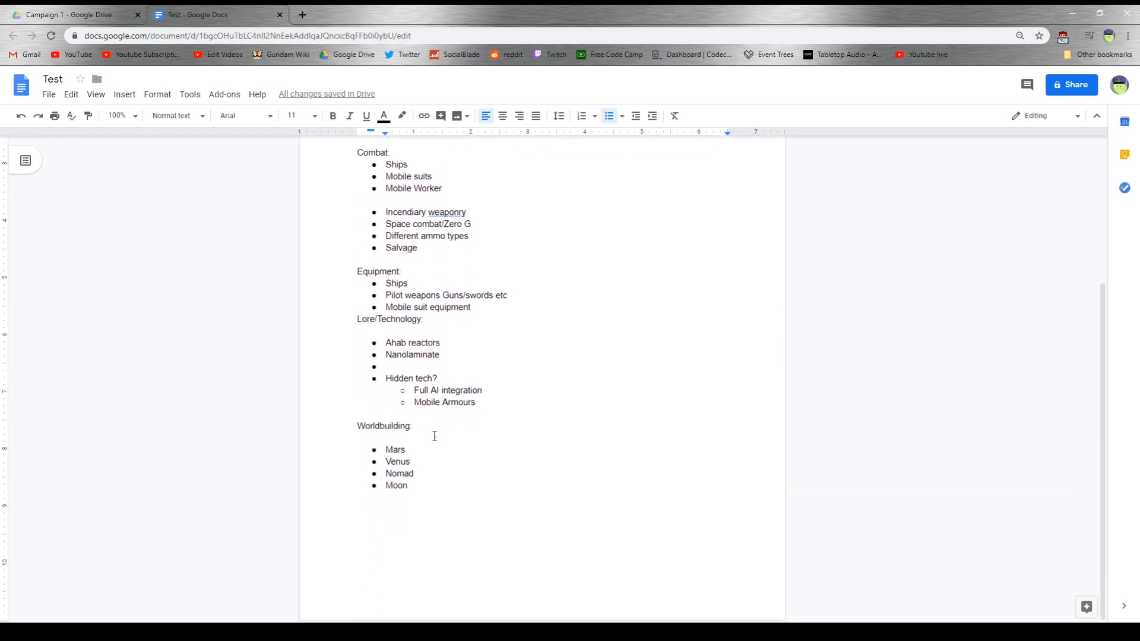
left_click(429, 486)
key("Return")
type("Moon")
key("Return")
key("Return")
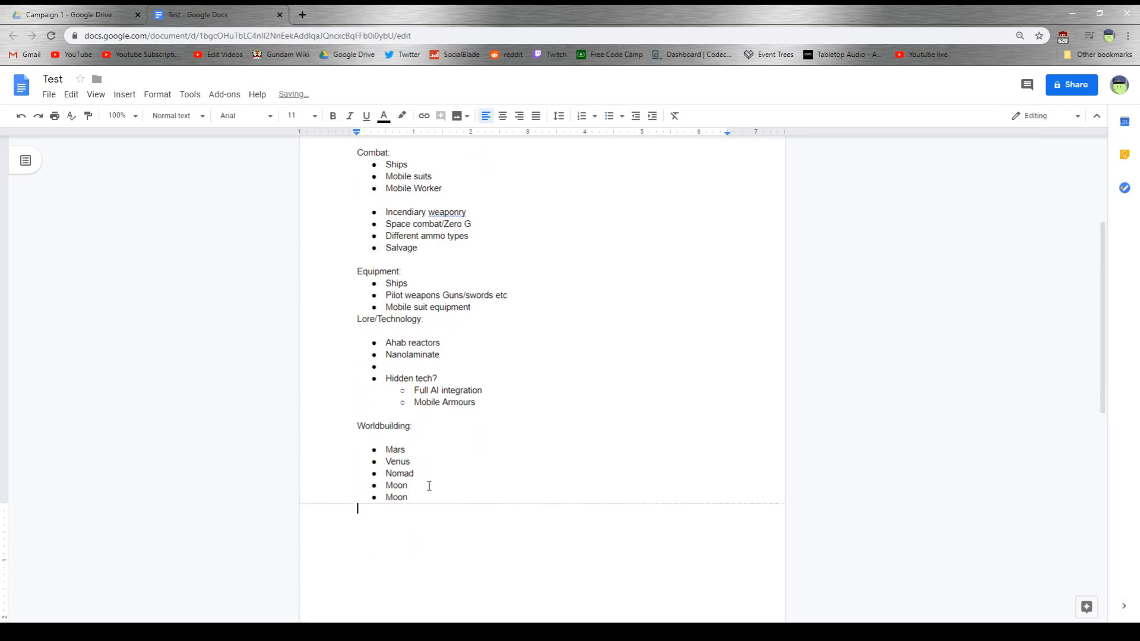
key("BackSpace")
key("BackSpace")
key("BackSpace")
key("BackSpace")
key("BackSpace")
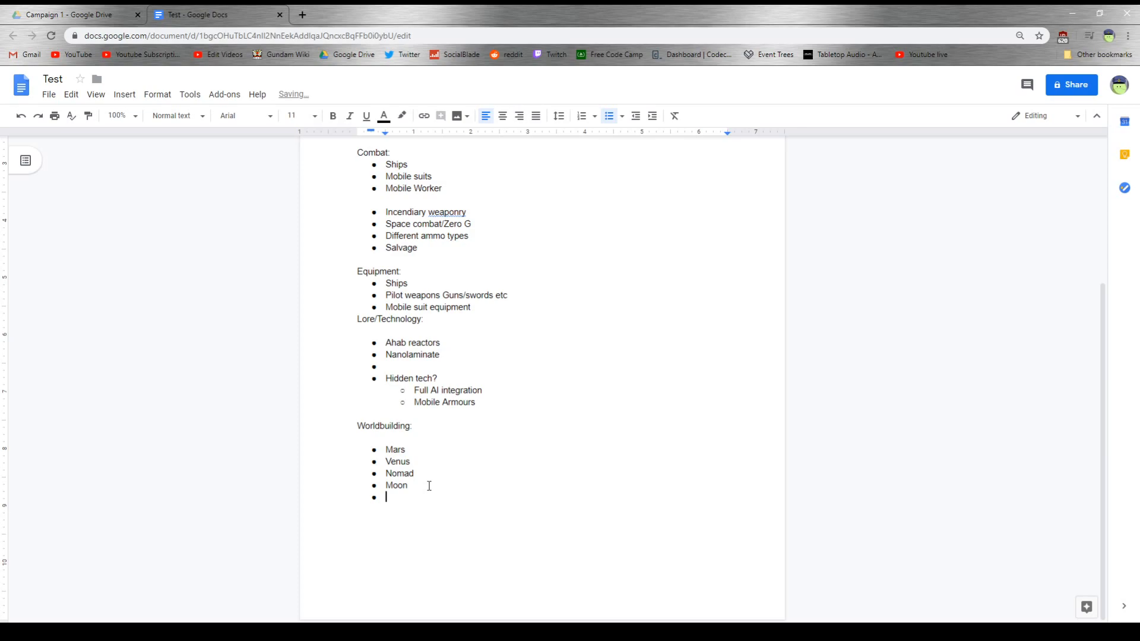
- Fill the empty bullet below "Moon" with "Earth" and end the Worldbuilding list
type("W")
key("BackSpace")
type("Earth")
key("Return")
- Add a heading reading "Factions:" after a blank line below the Worldbuilding list and start a bulleted list under it
key("Return")
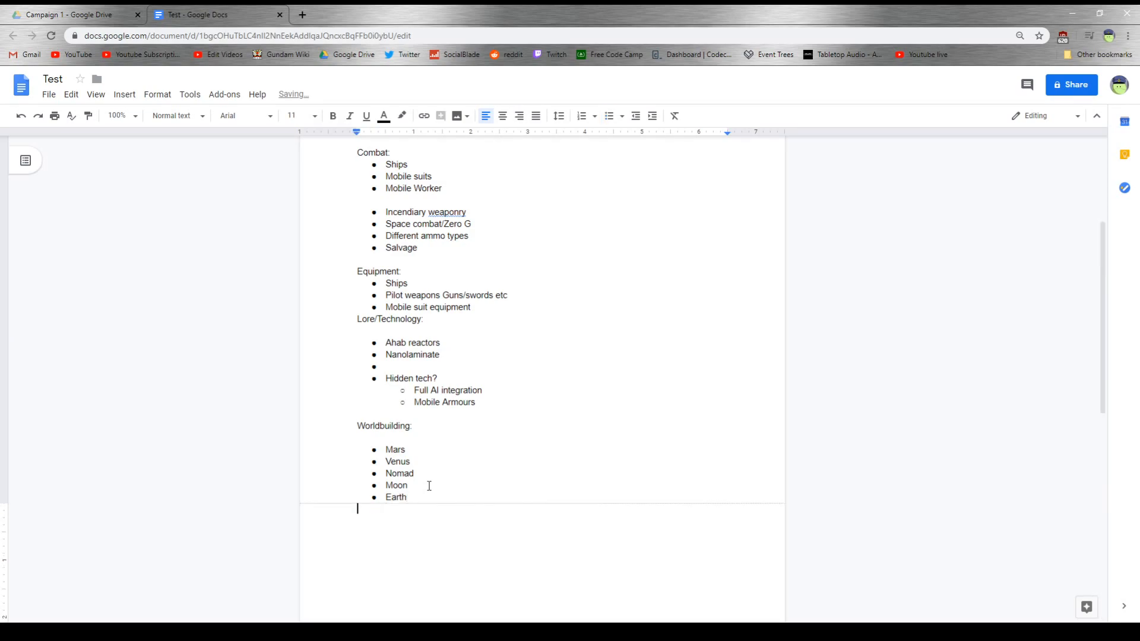
key("Return")
type("Factions:")
key("Return")
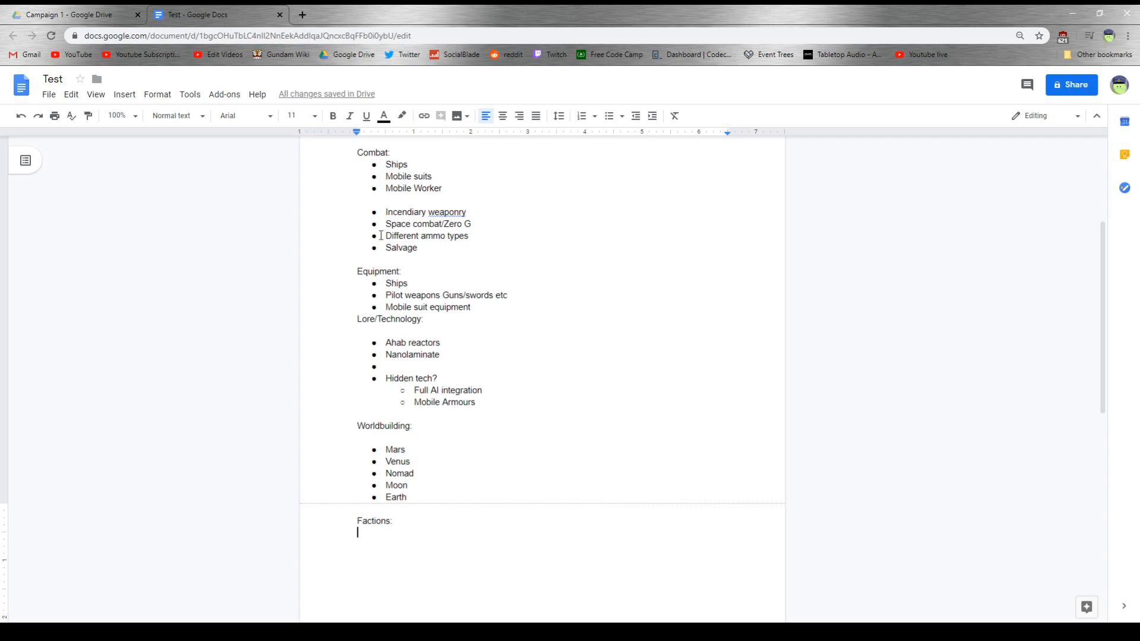
left_click(608, 116)
- Remove the empty line between "Mobile Worker" and "Incendiary weaponry" in the Combat section
scroll(413, 520, "up", 2)
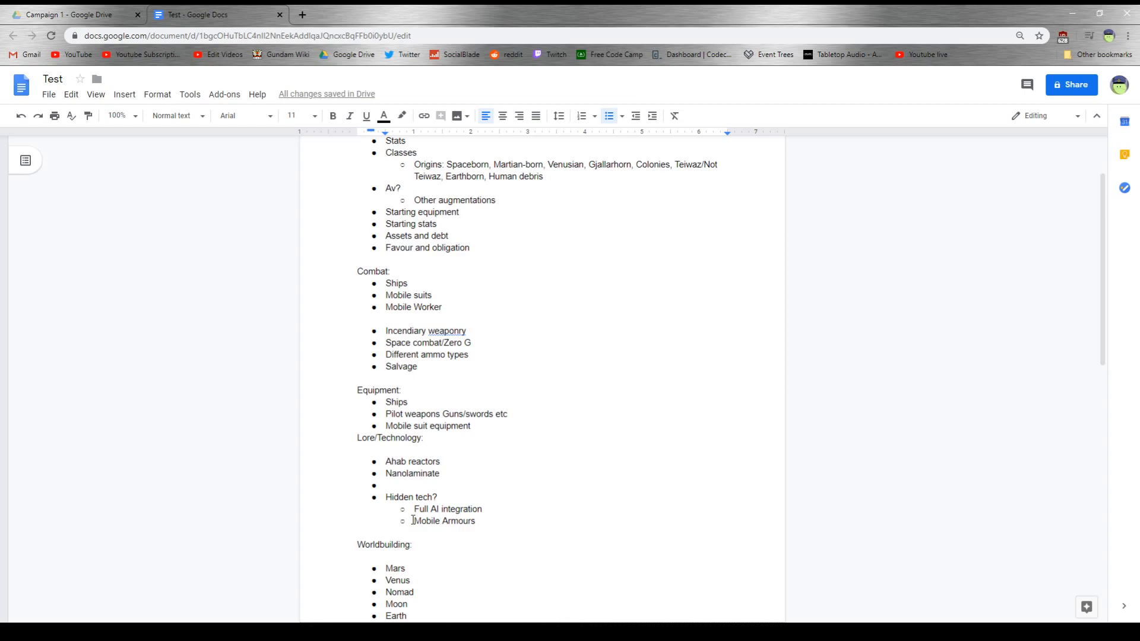
left_click(359, 317)
key("BackSpace")
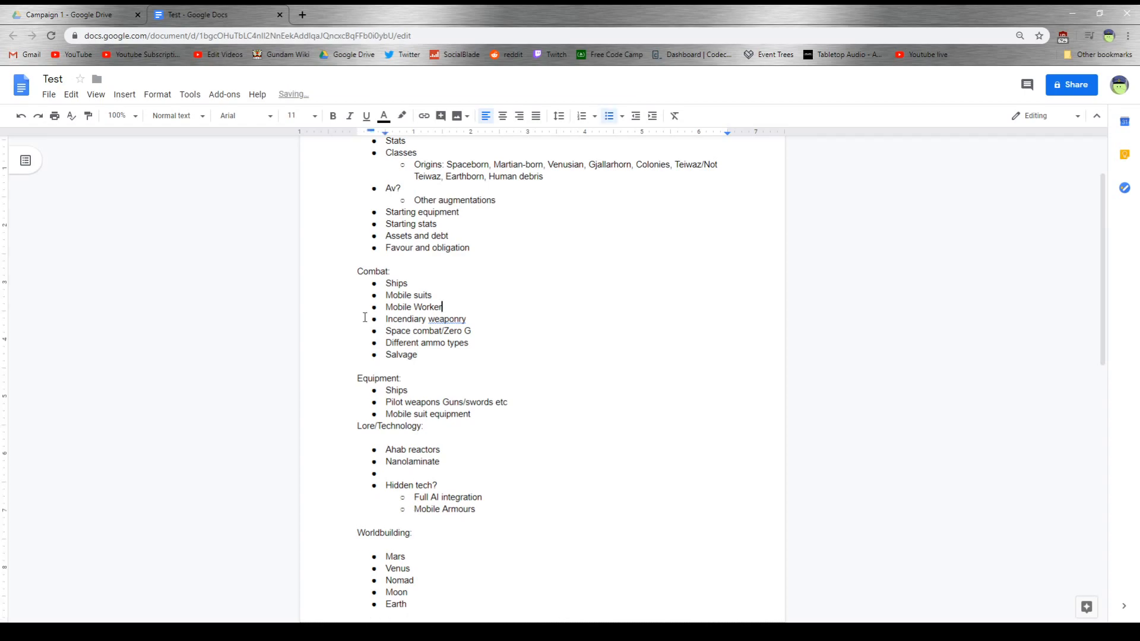